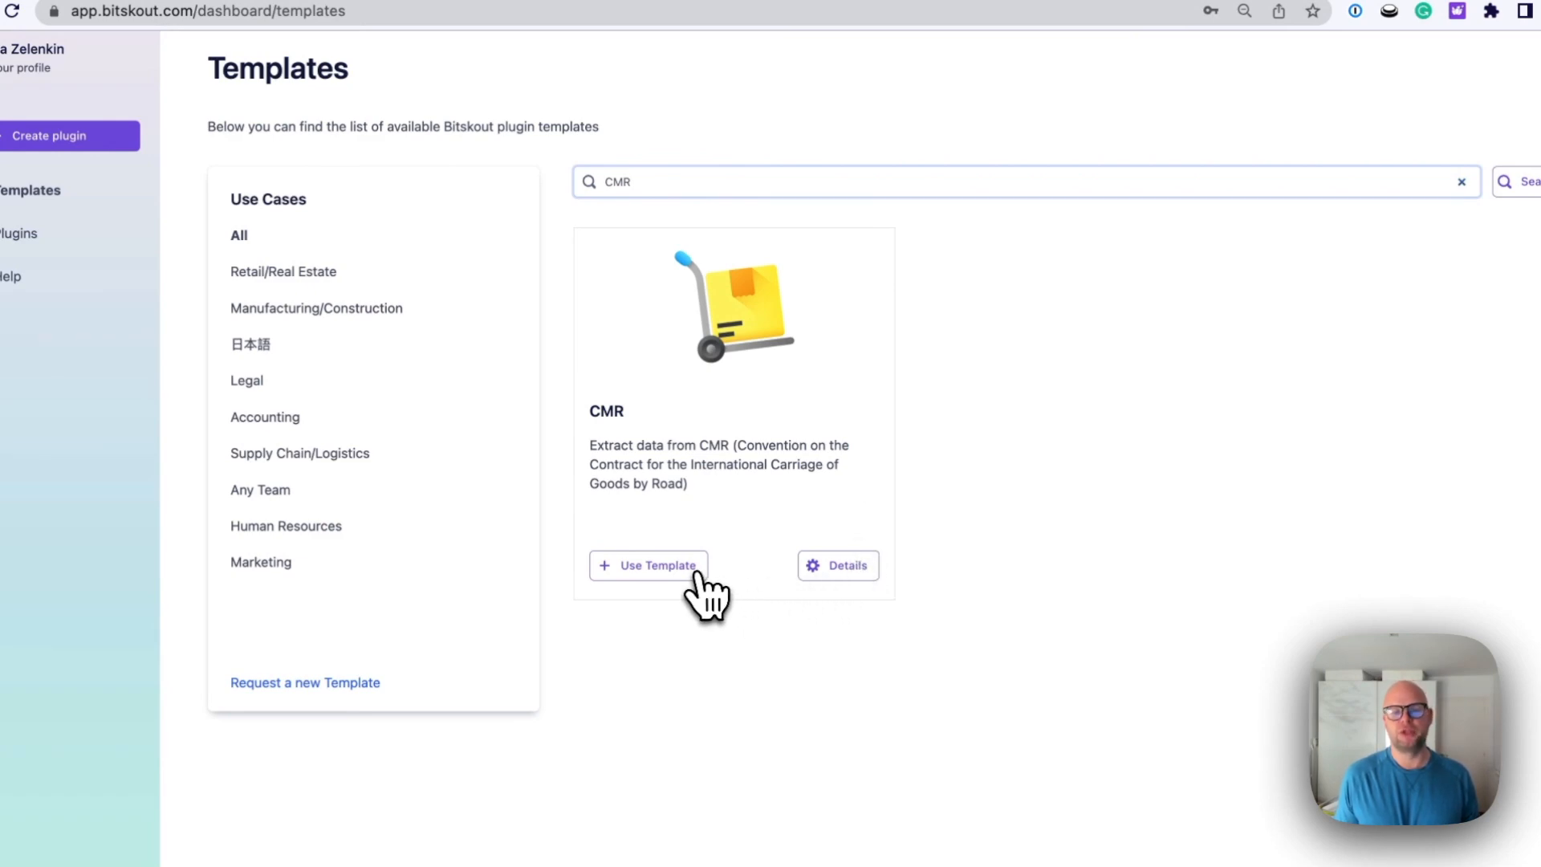
Create a plugin from the CMR template with Zapier as the tool it is used in.
left_click(694, 573)
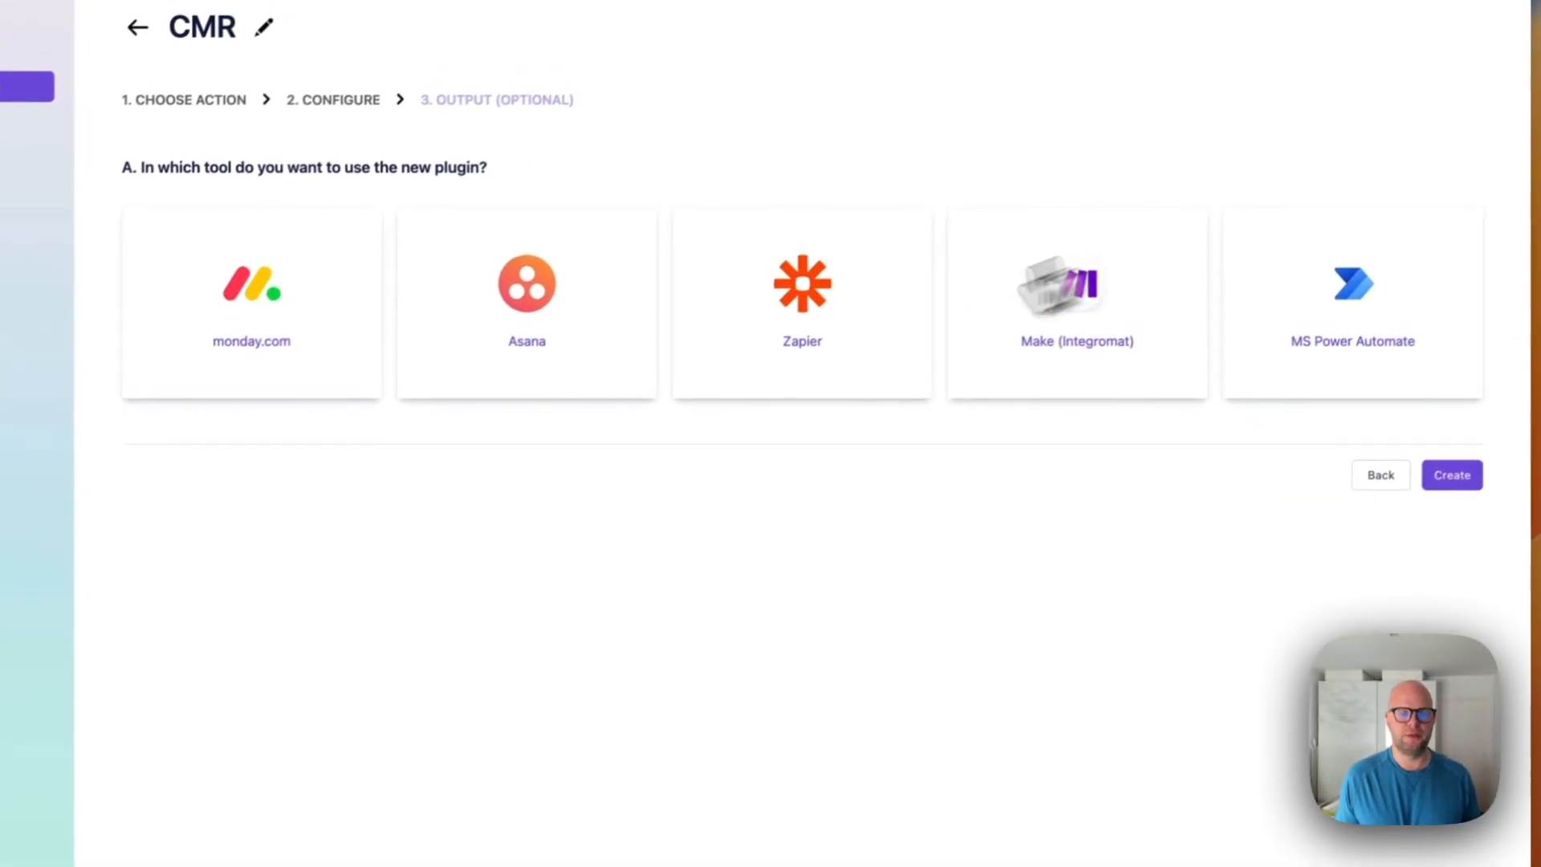
left_click(797, 367)
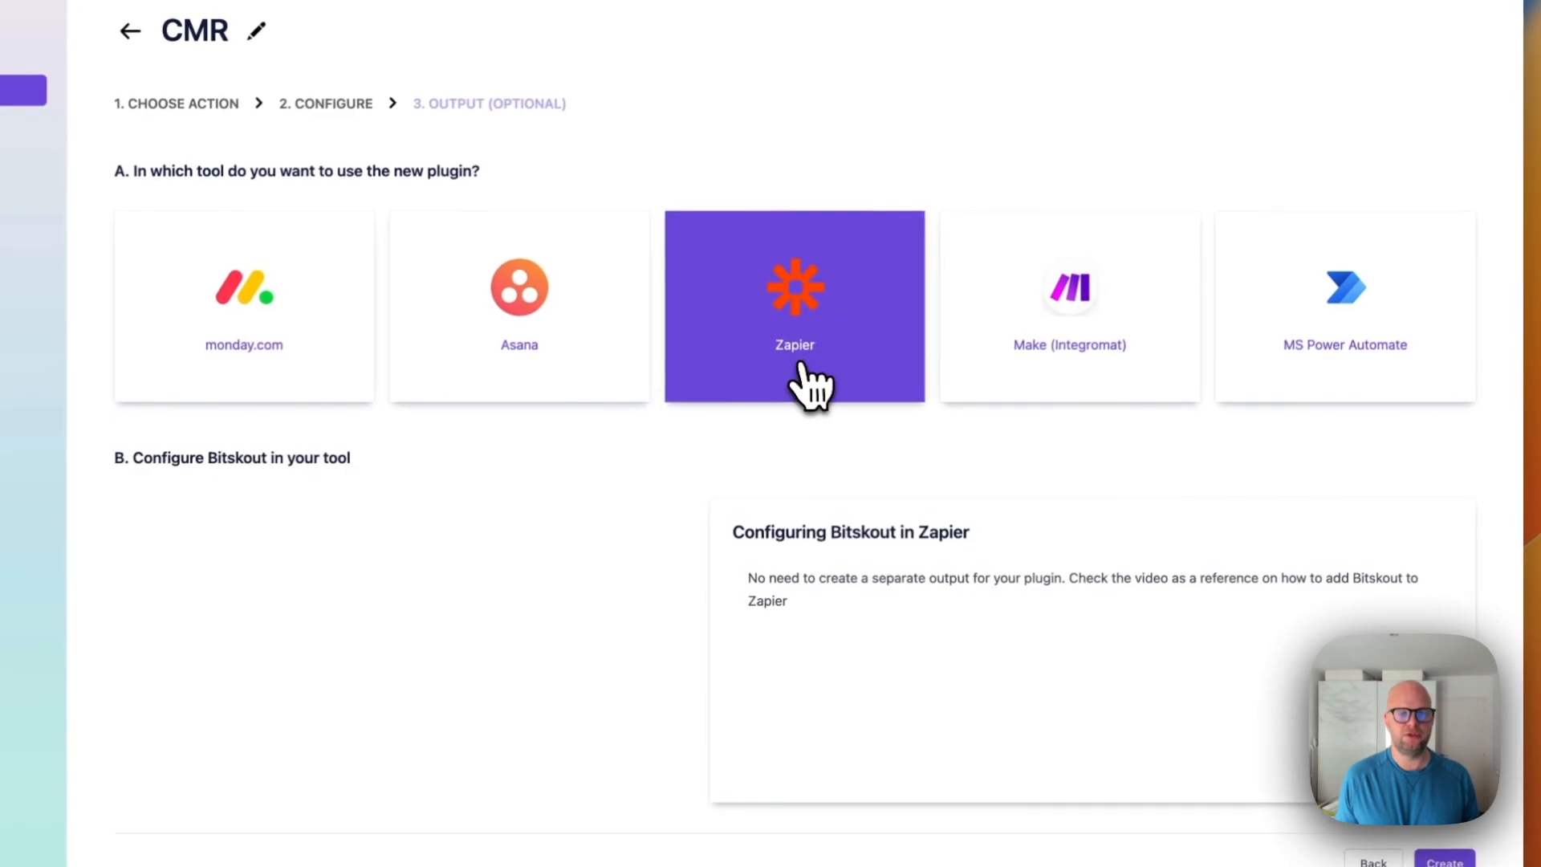
scroll(1341, 516, "down", 3)
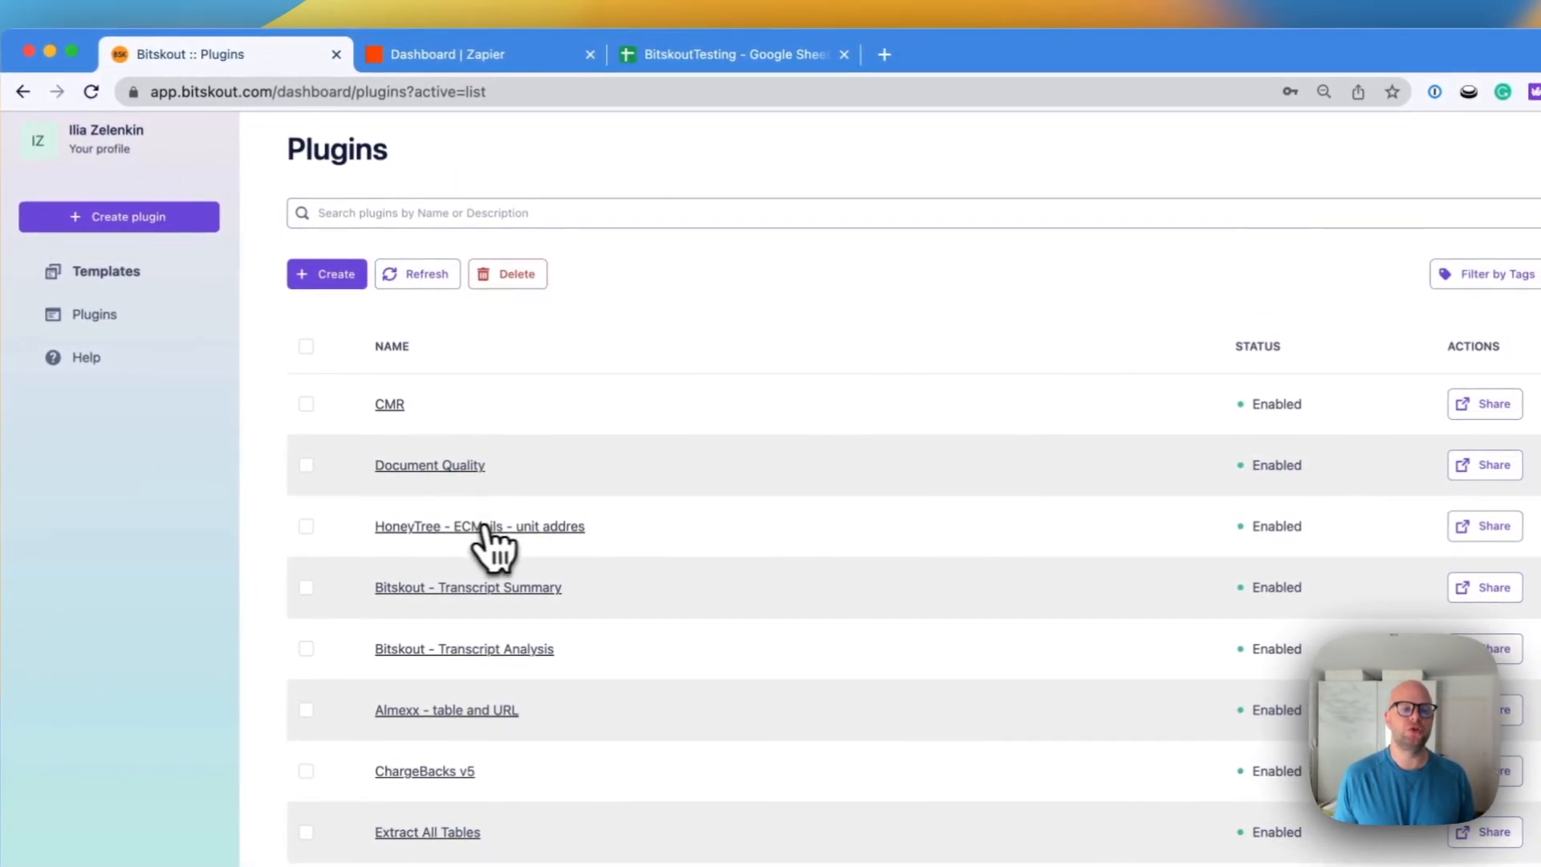
left_click_drag(516, 473, 365, 470)
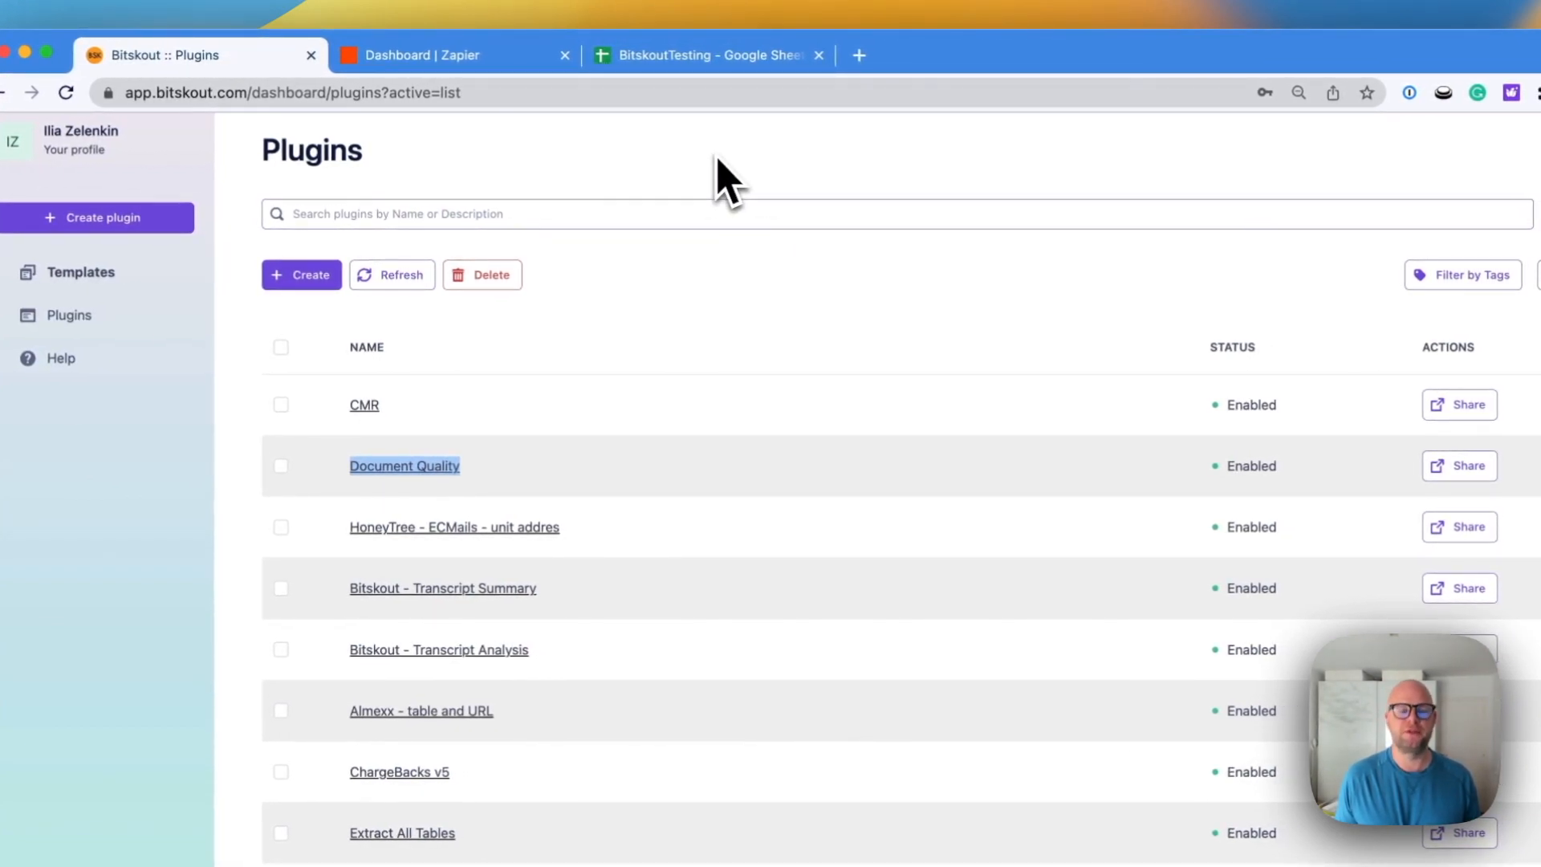
scroll(727, 180, "up", 1)
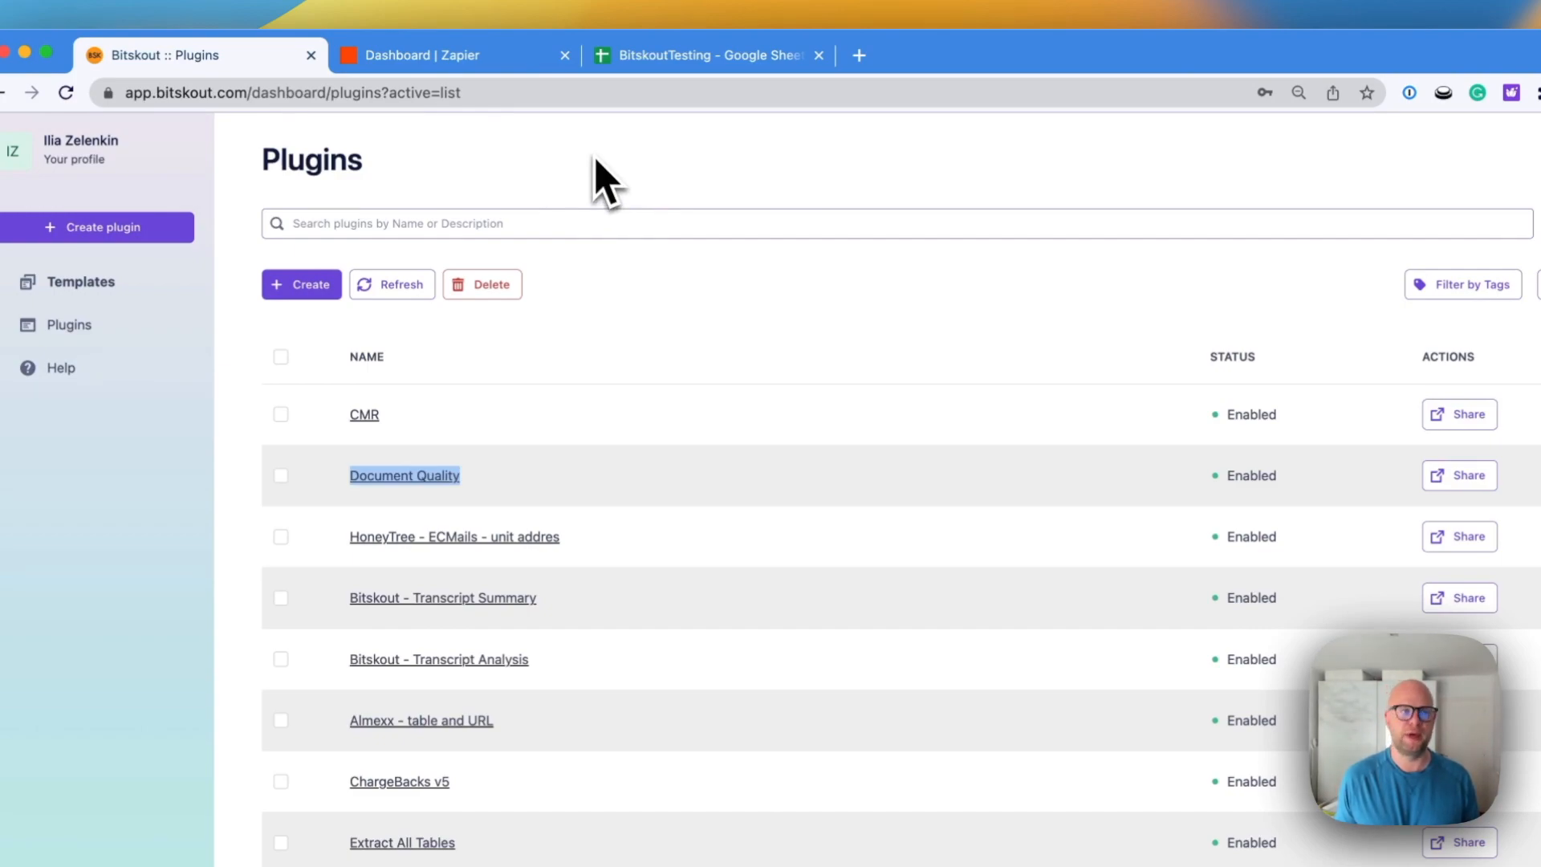
Switch to Zapier and start a new Zap that connects Gmail with Bitskout.
left_click(474, 56)
left_click(571, 354)
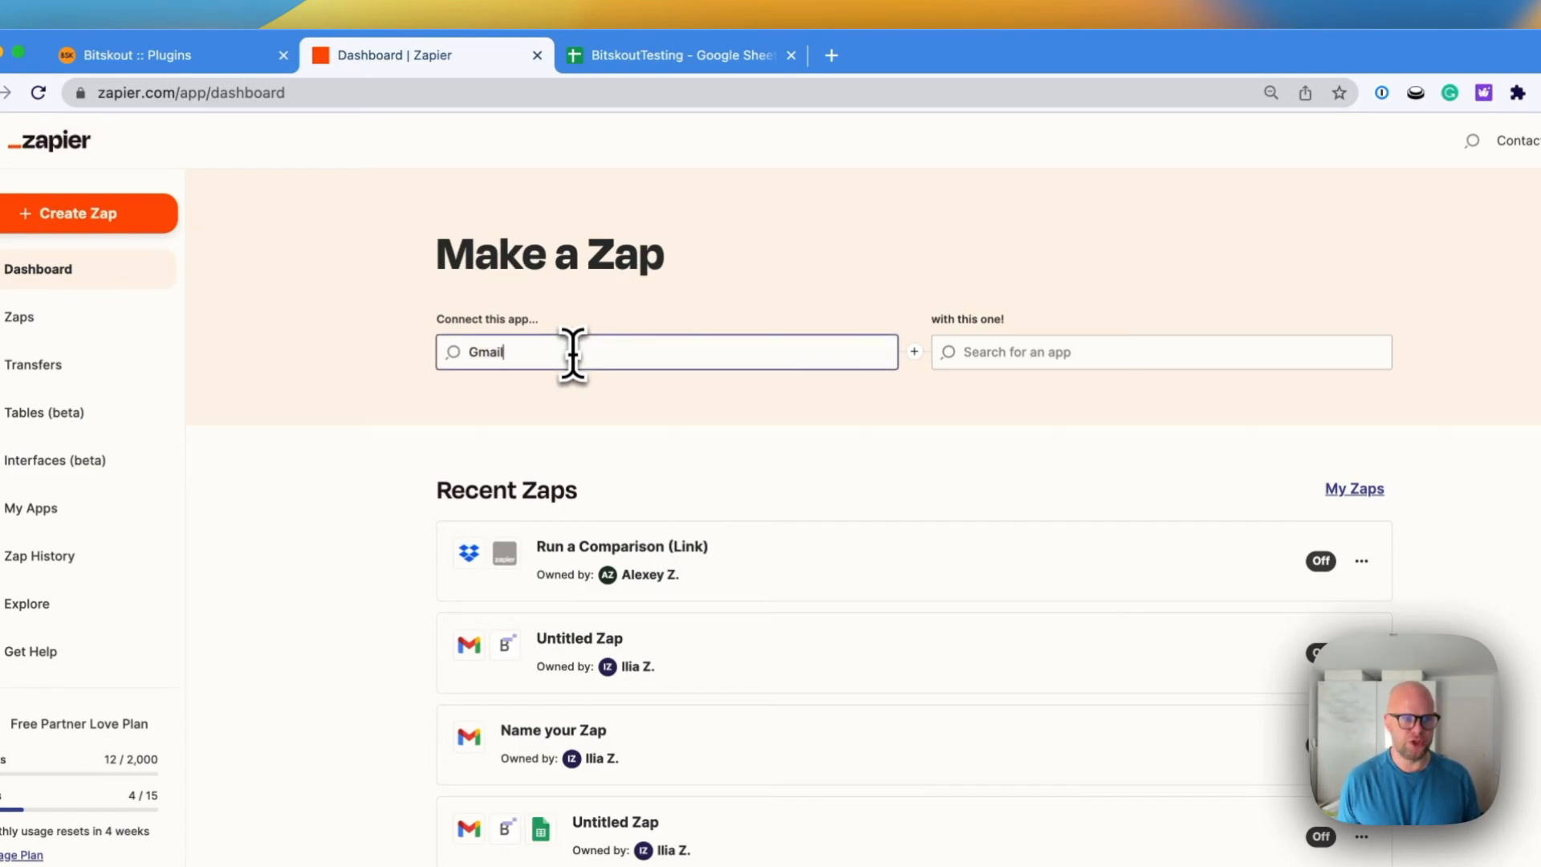
left_click(602, 398)
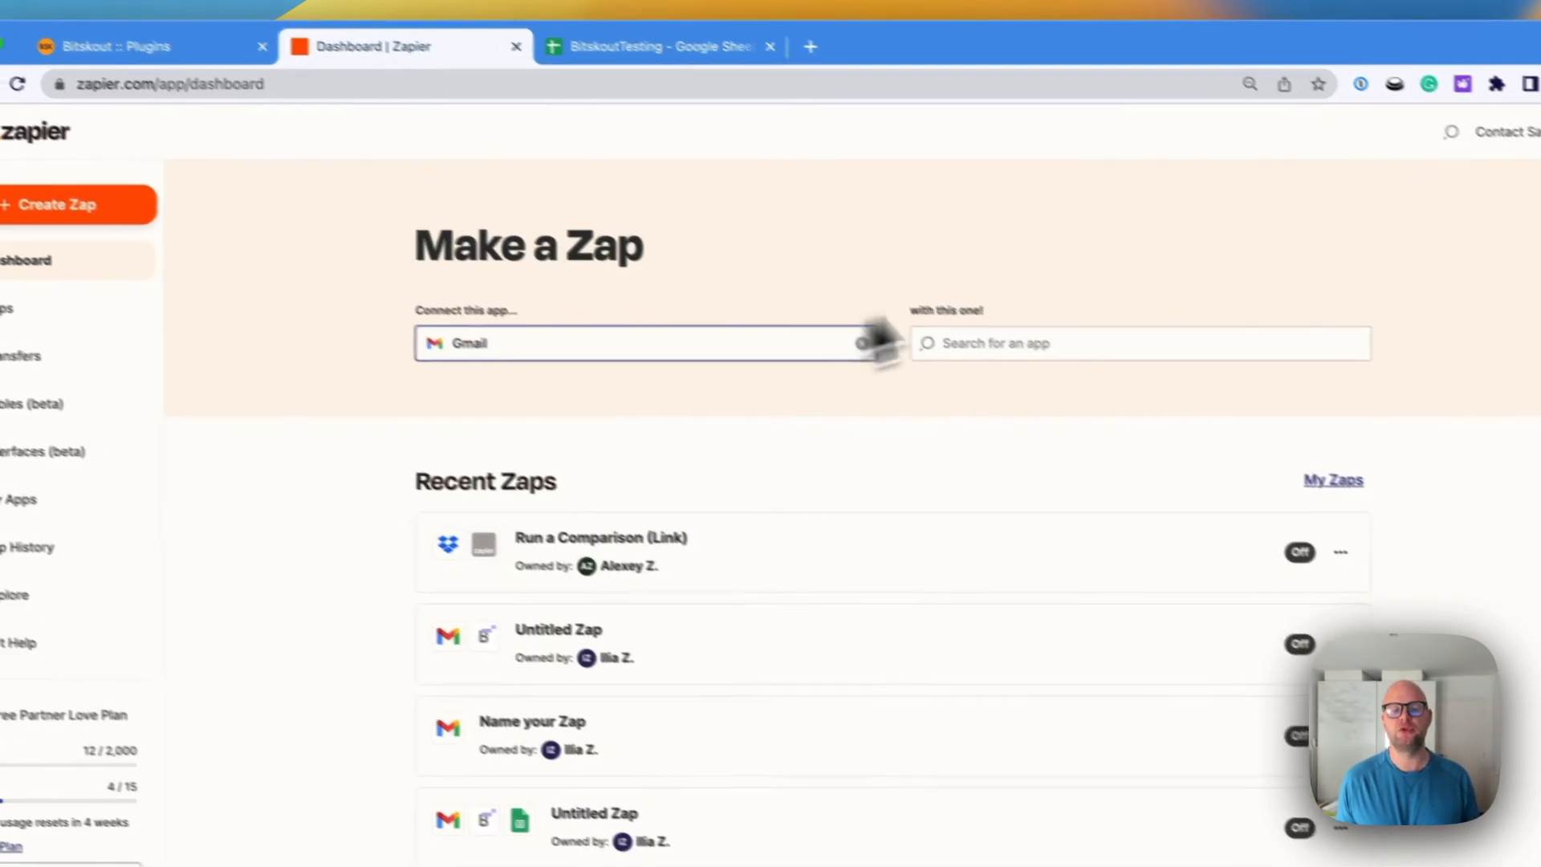
left_click(973, 322)
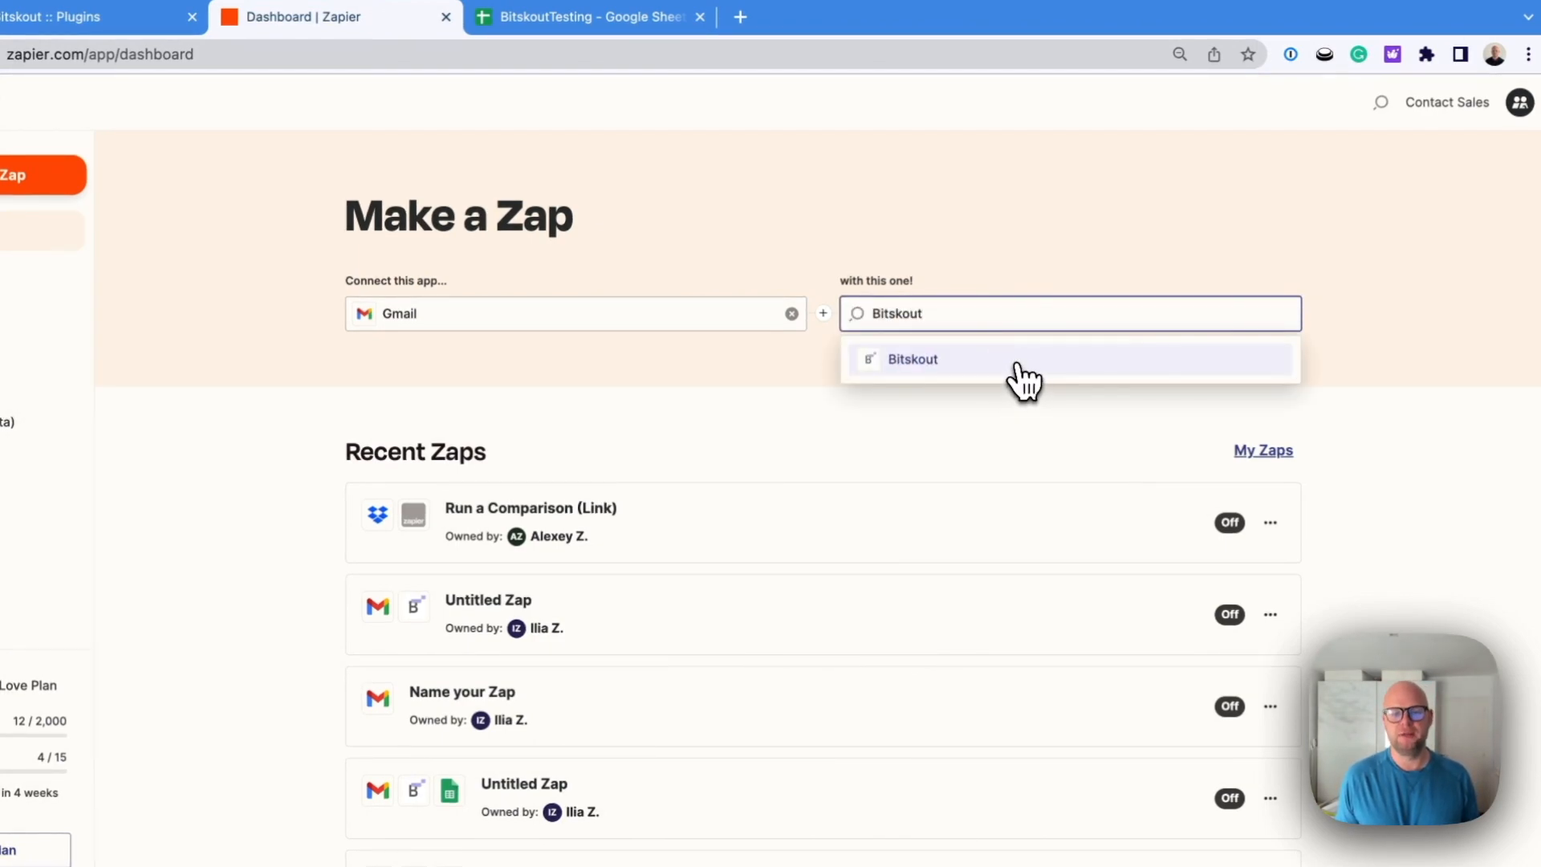
left_click(1015, 361)
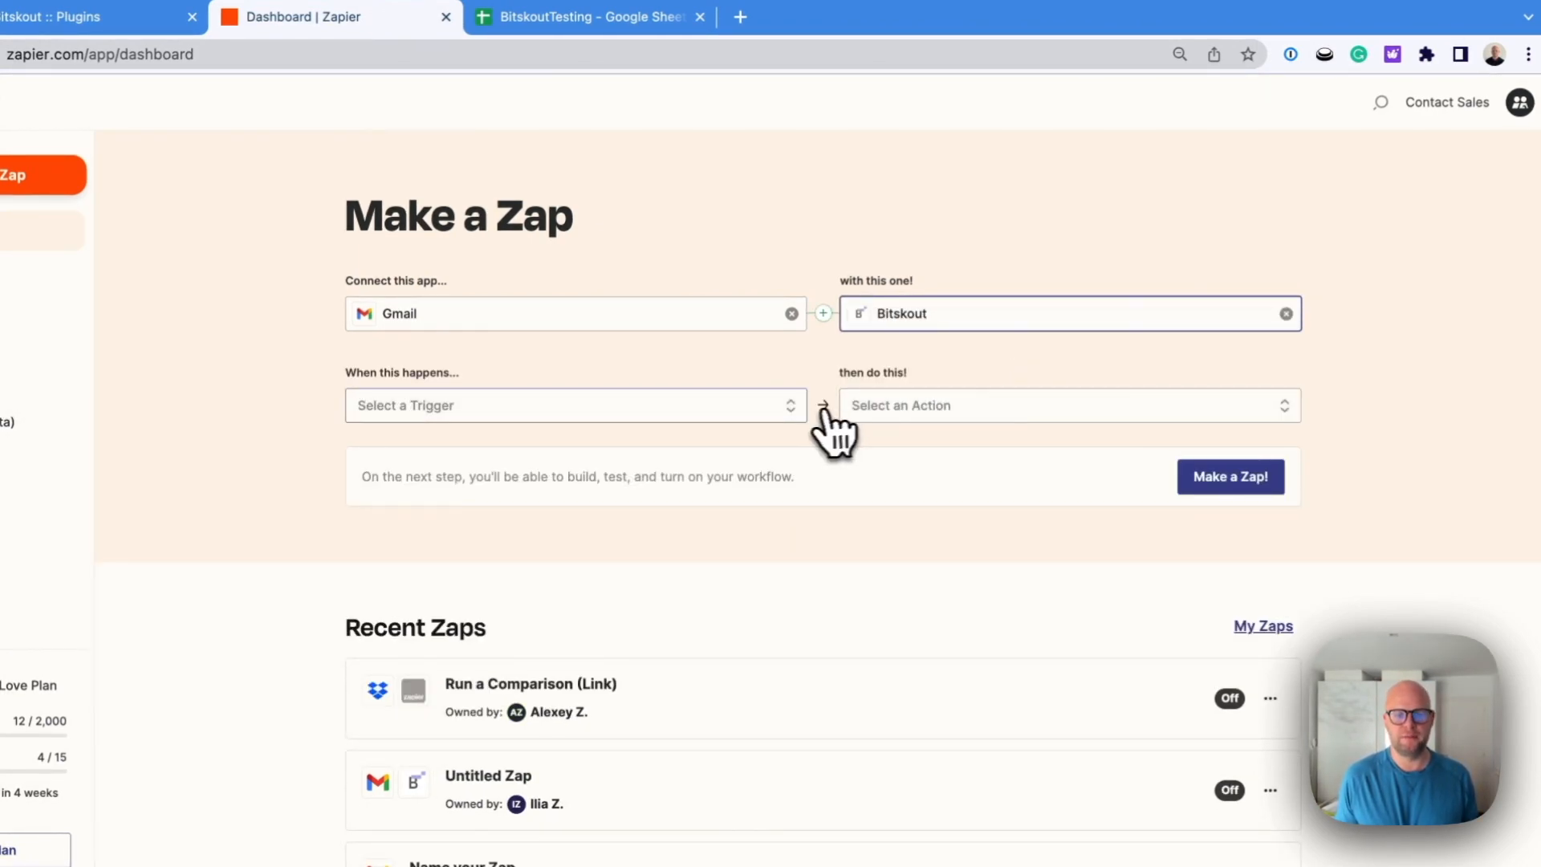
Create the Zap with New Attachment as the Gmail trigger and Run Plugin for Files as the Bitskout action.
left_click(768, 411)
left_click(722, 486)
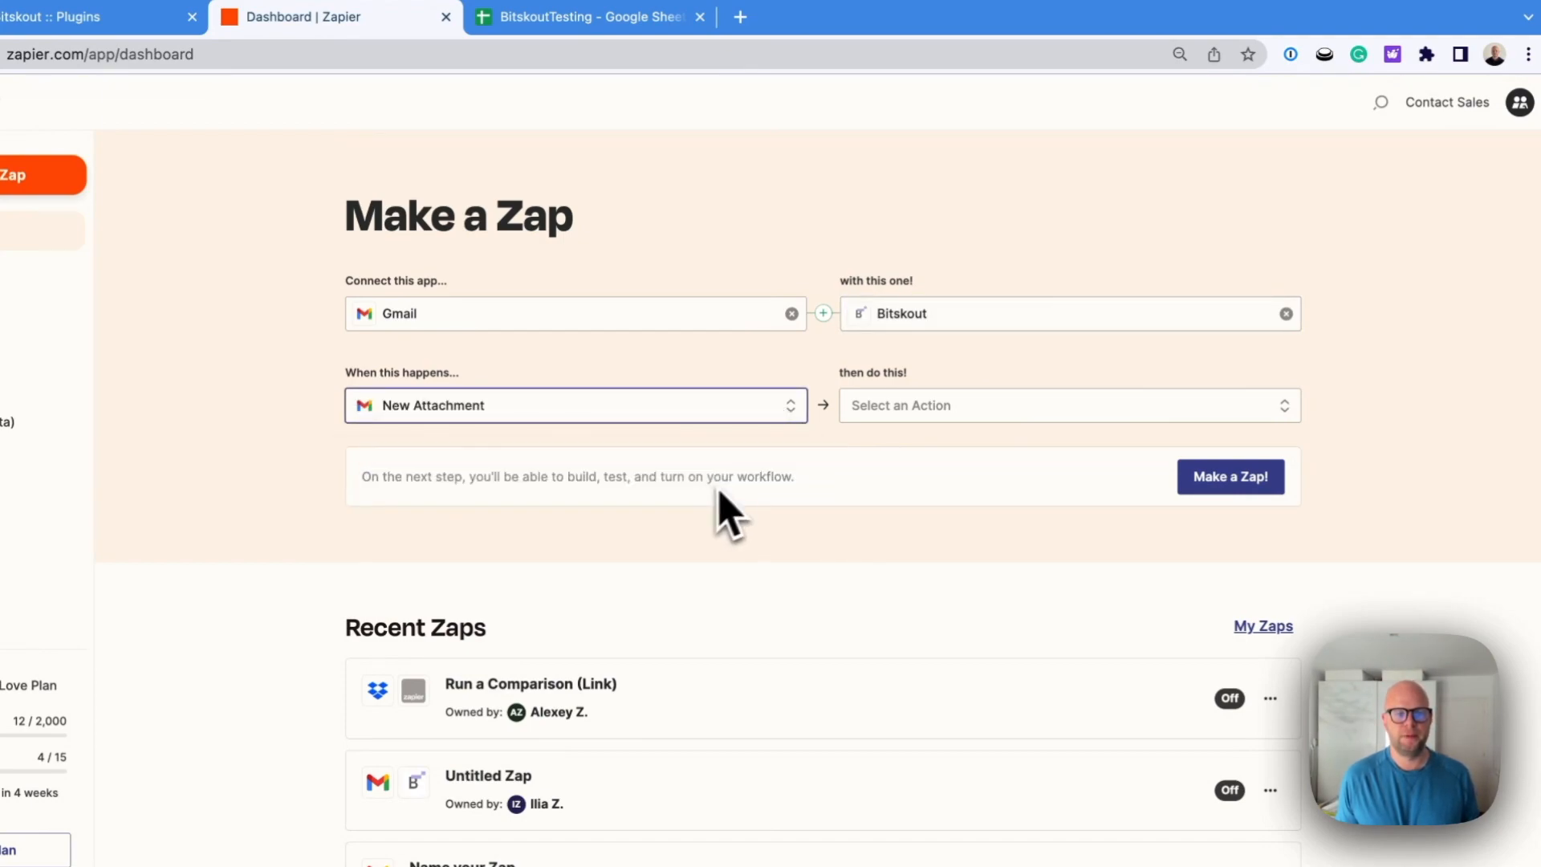
left_click(1047, 411)
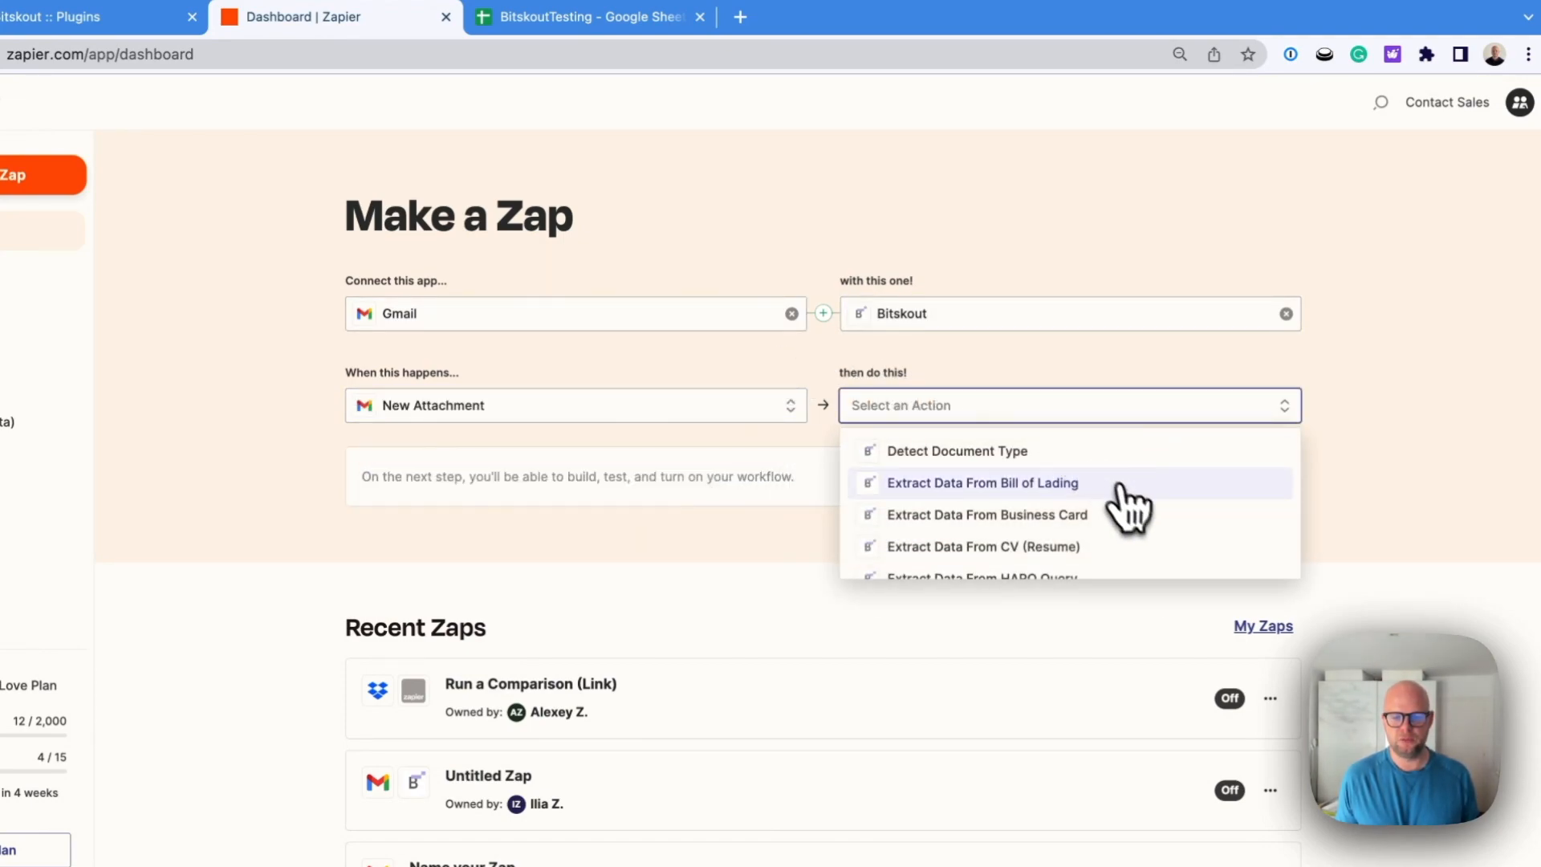
scroll(1123, 509, "down", 3)
left_click(1119, 526)
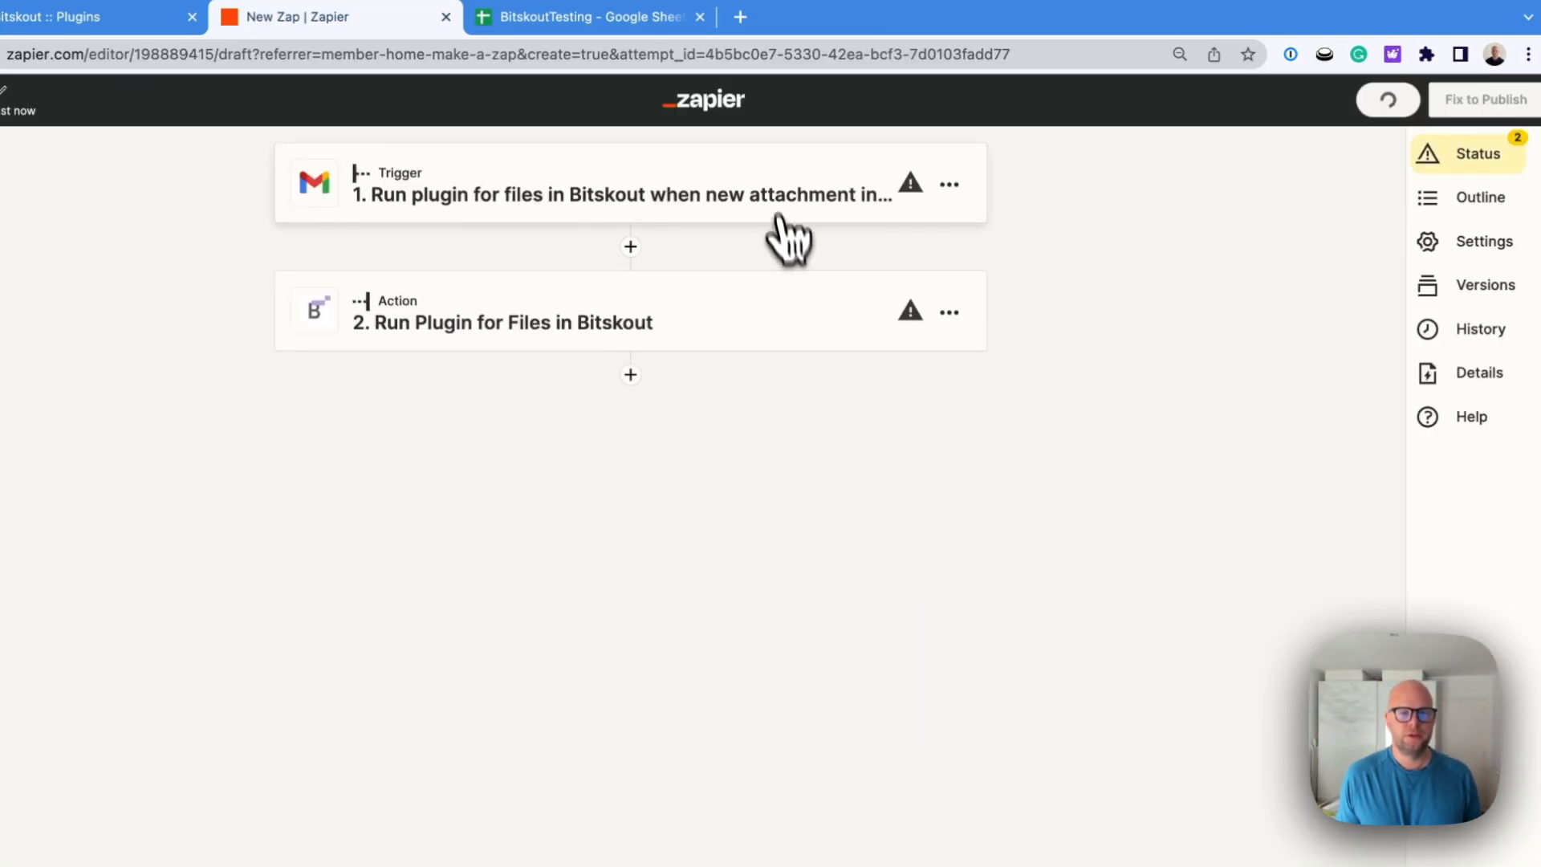
Assign the existing Gmail account to the trigger and set its search string to "subject: #CMR".
left_click(777, 210)
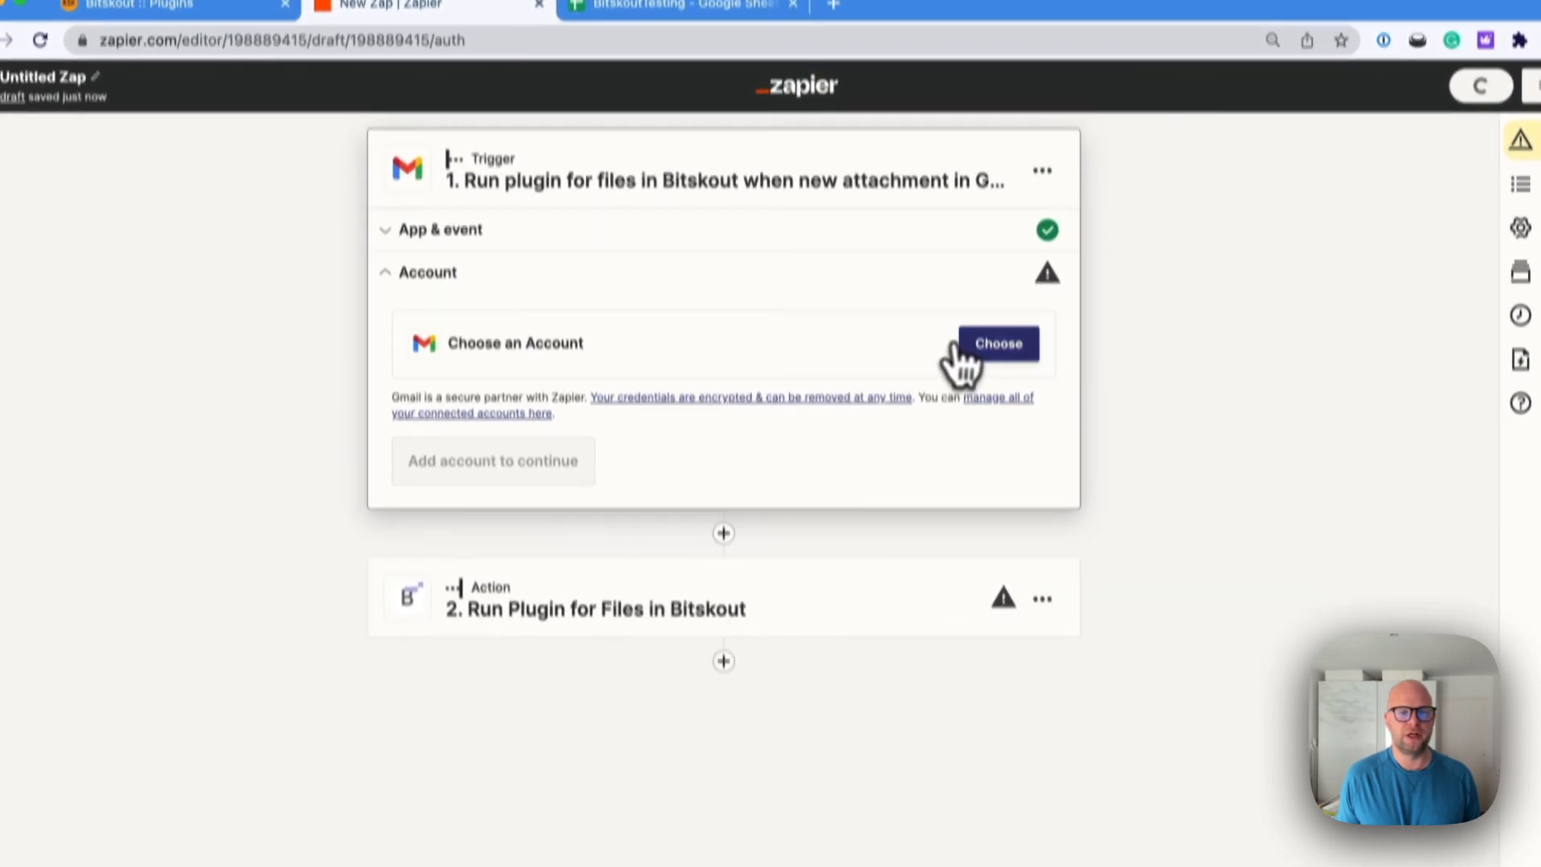
left_click(963, 345)
left_click(680, 427)
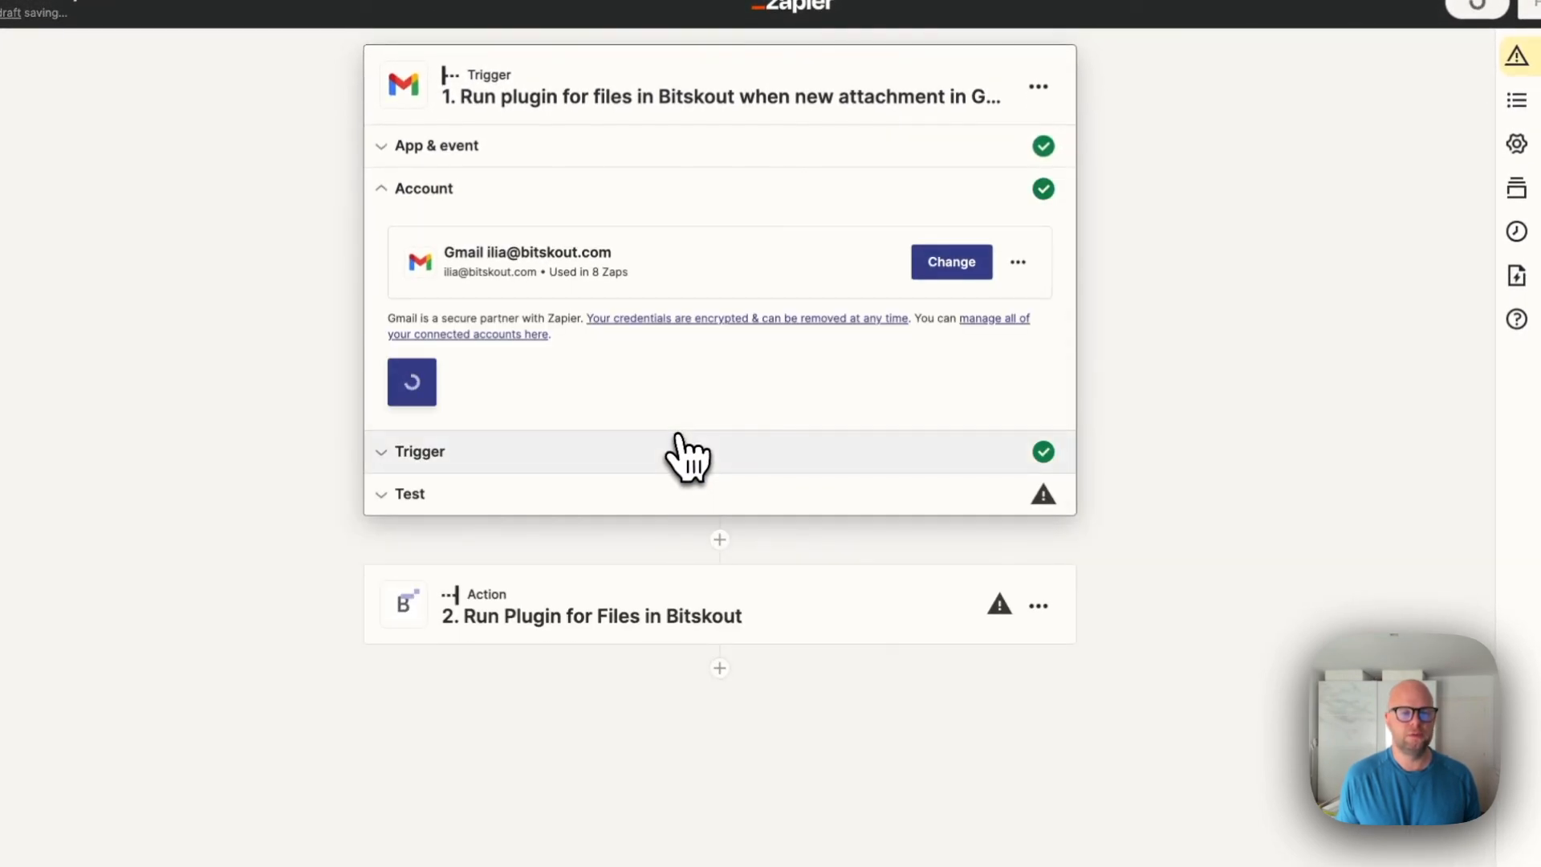
left_click(437, 389)
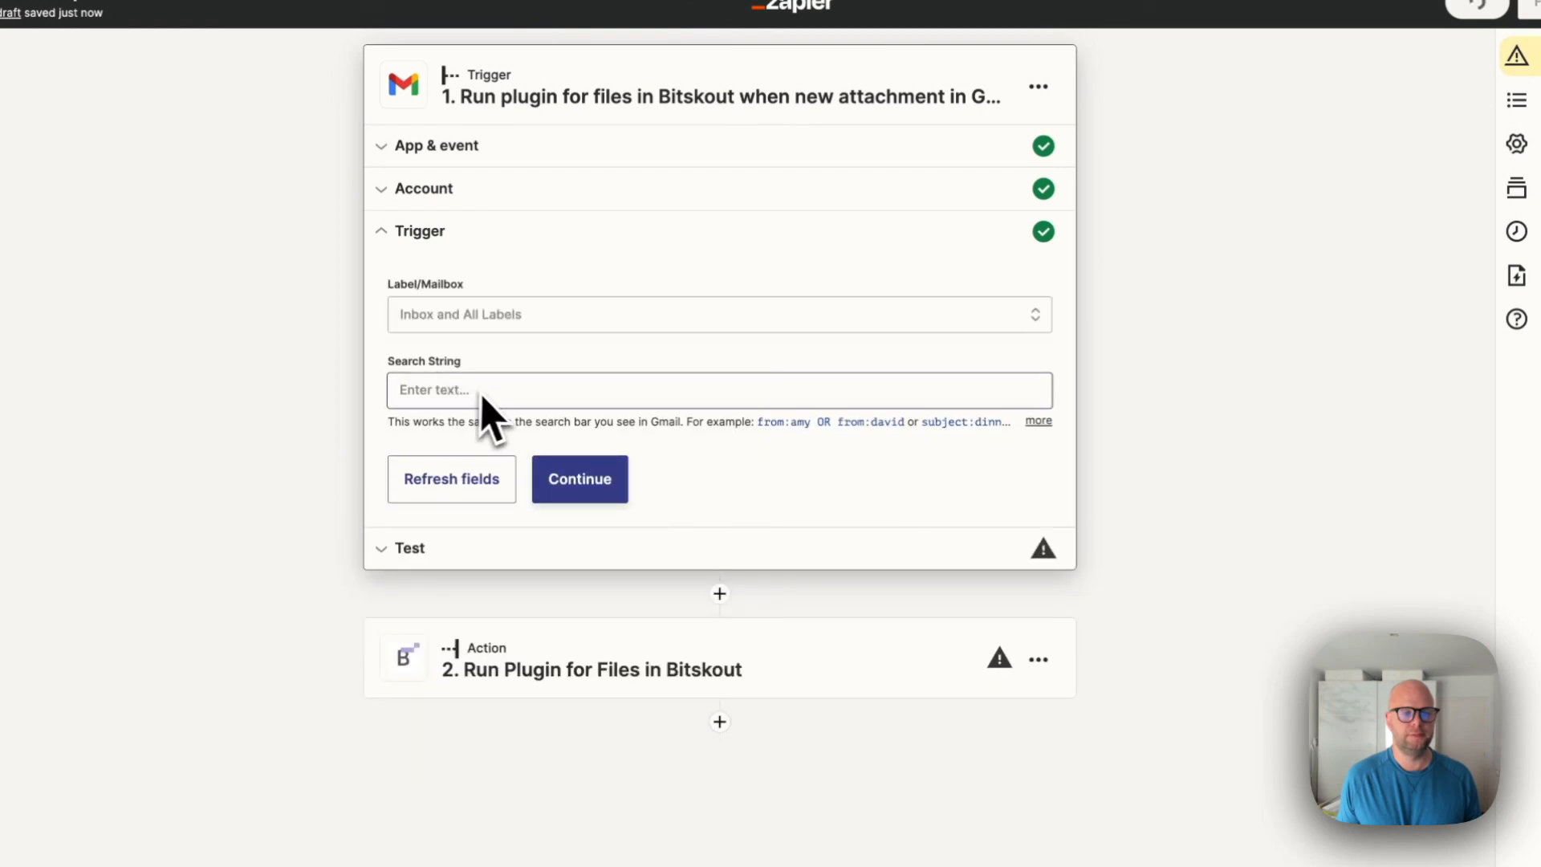
left_click(554, 390)
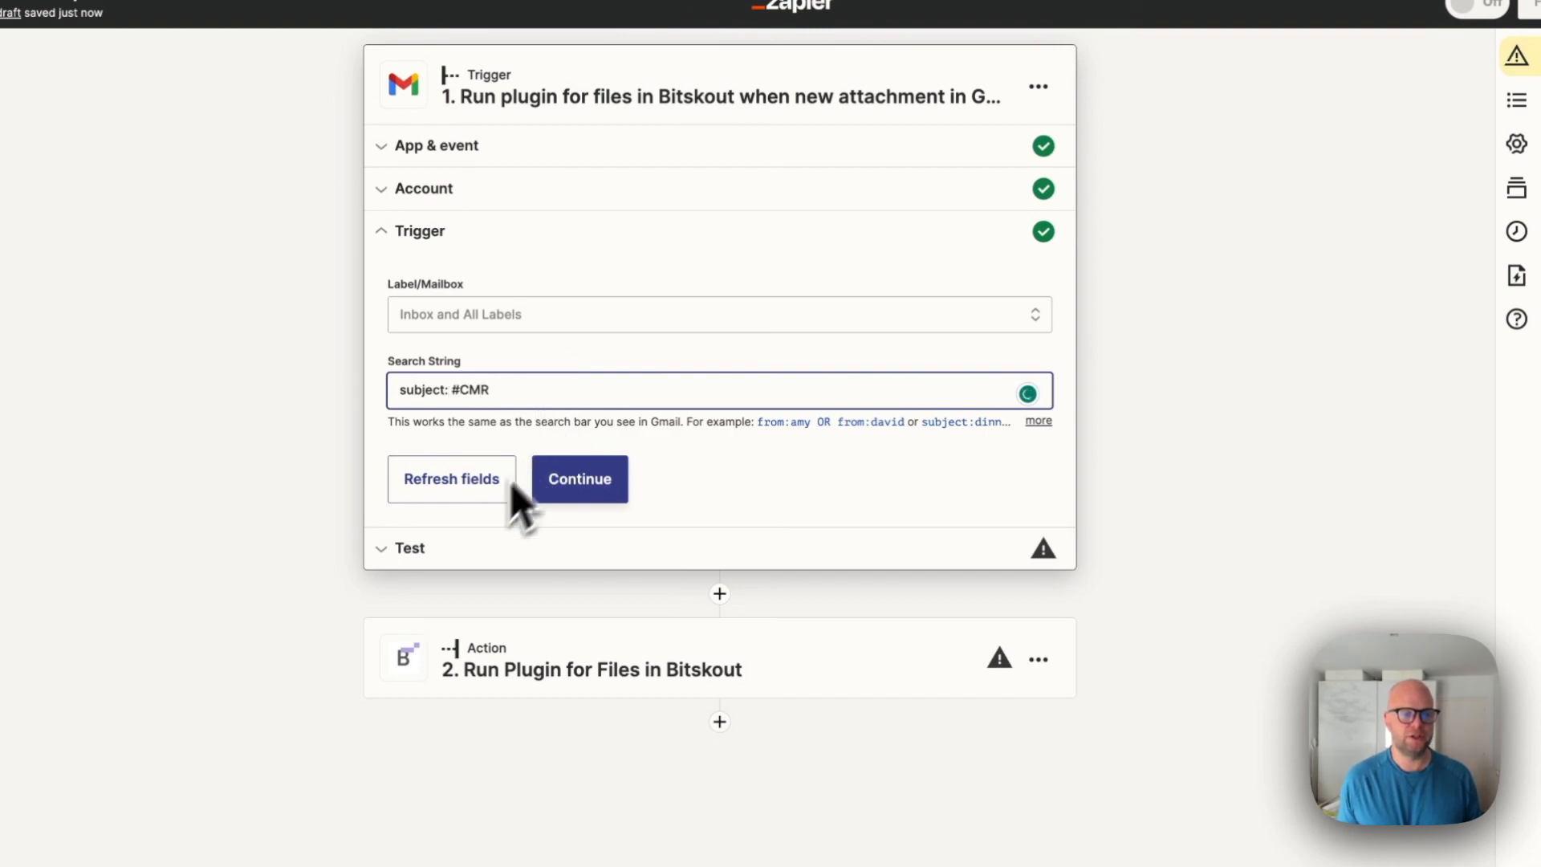
left_click(571, 486)
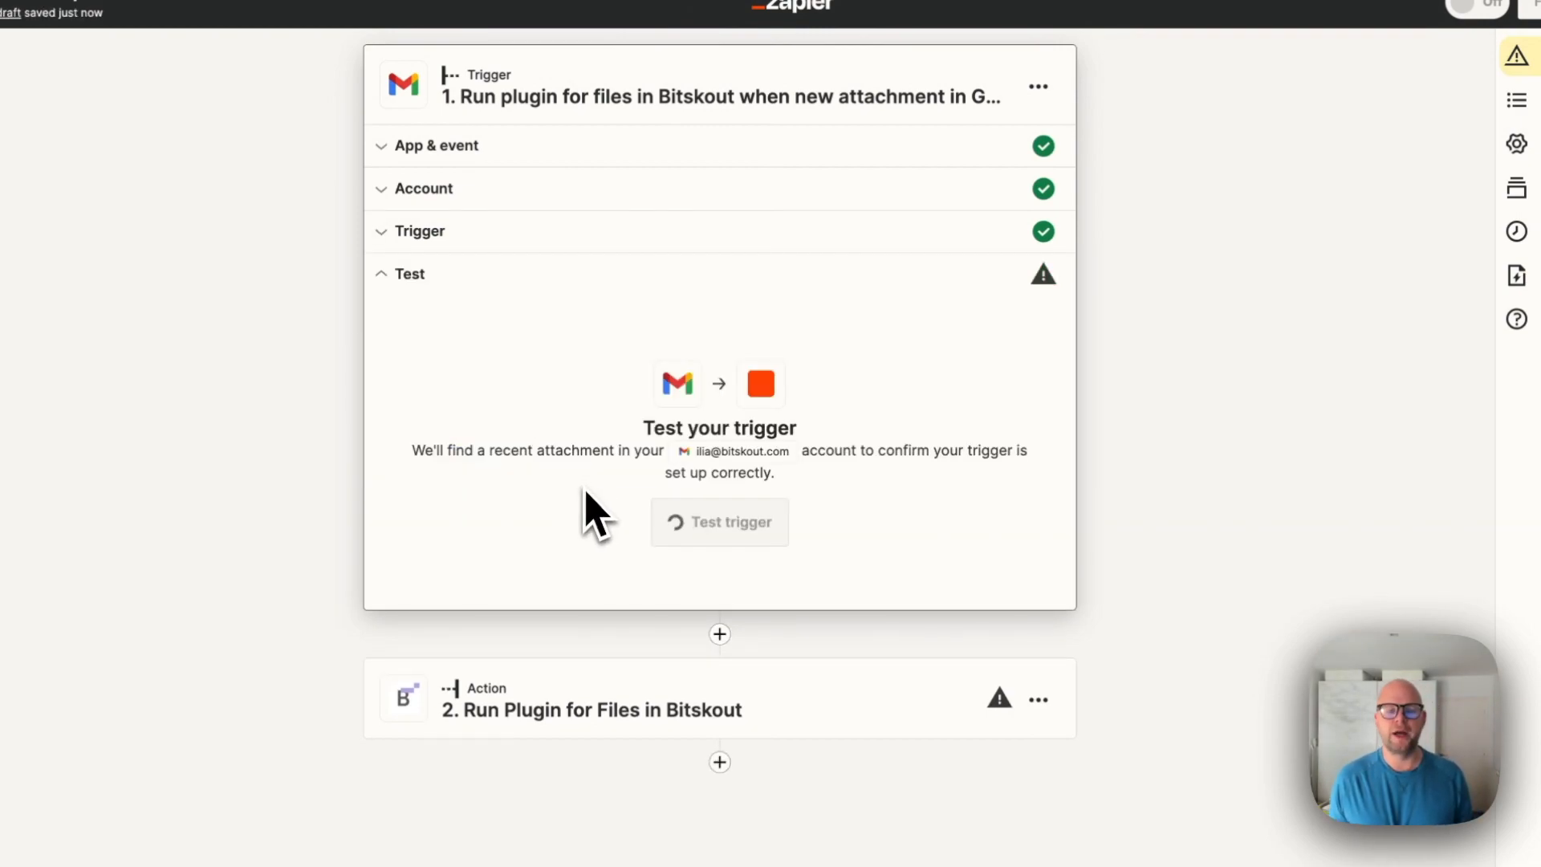
Test the Gmail trigger, review the fields of Attachment A, and continue with that record.
left_click(716, 525)
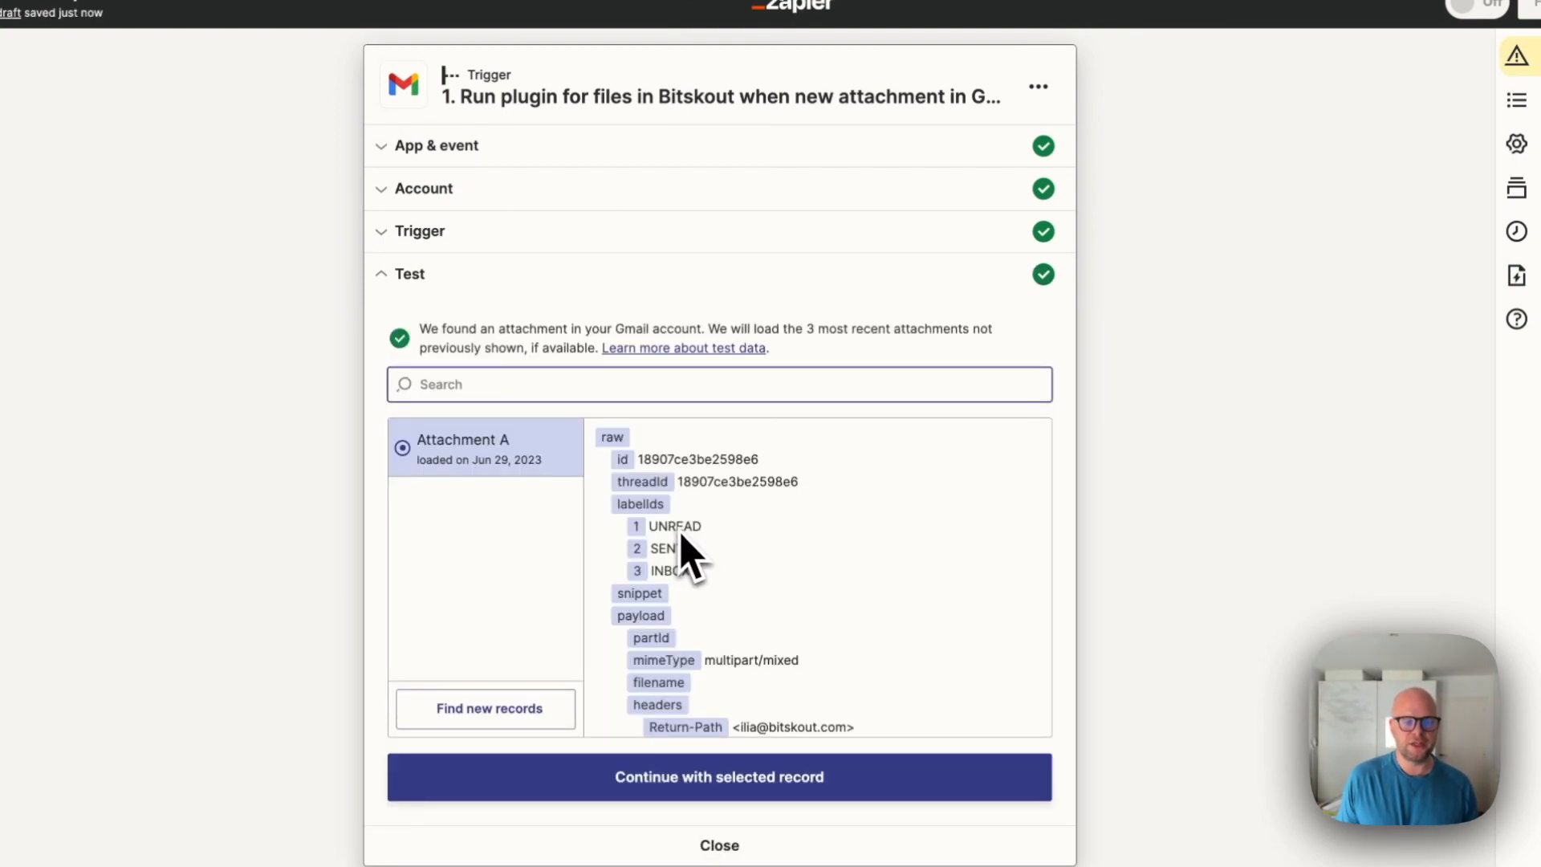
scroll(686, 540, "down", 10)
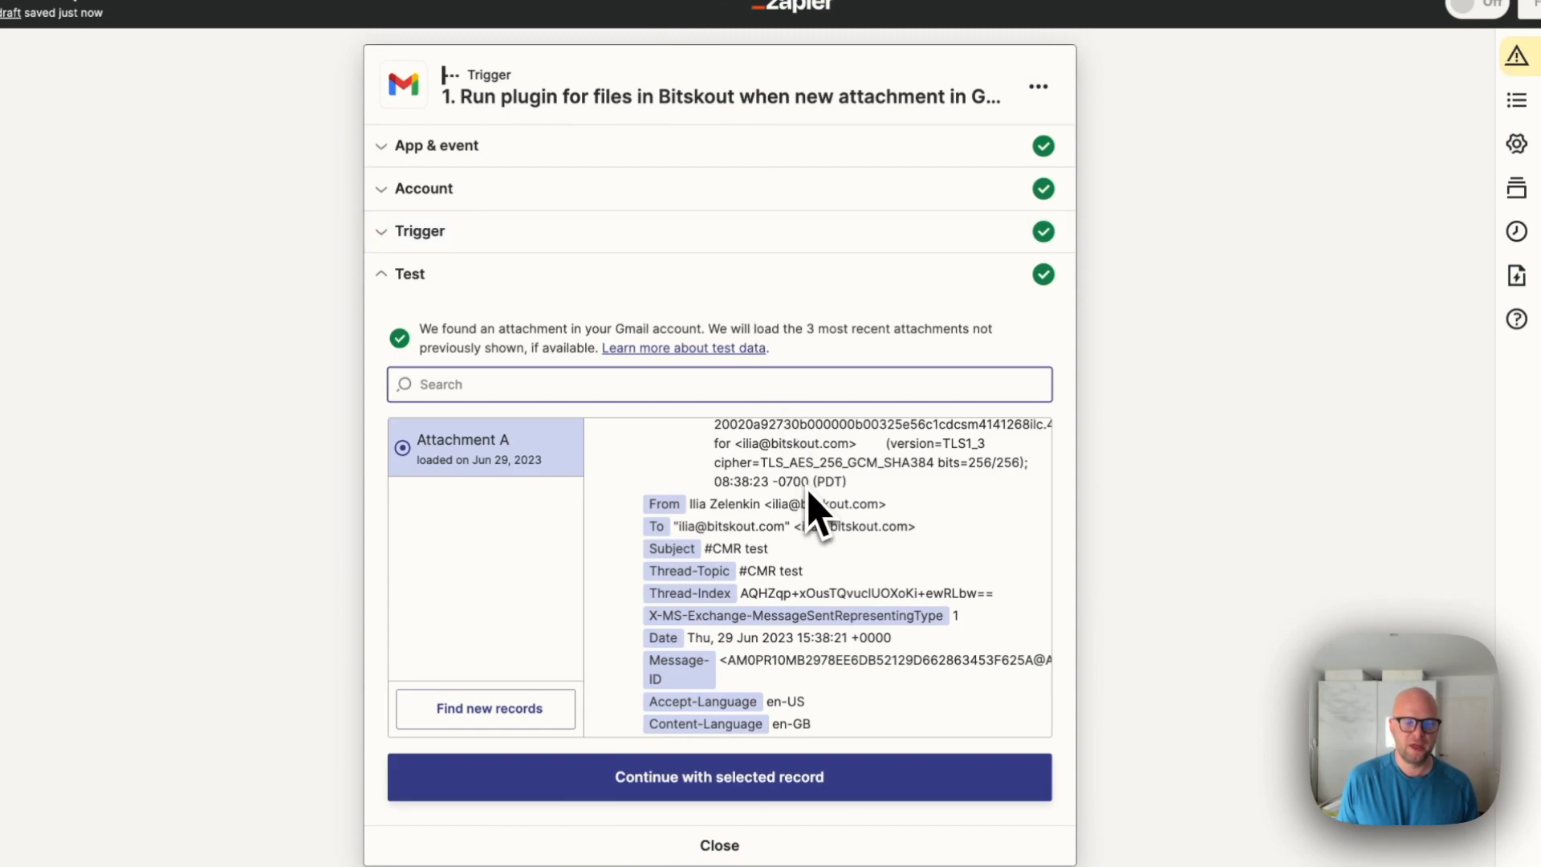
scroll(826, 640, "down", 1)
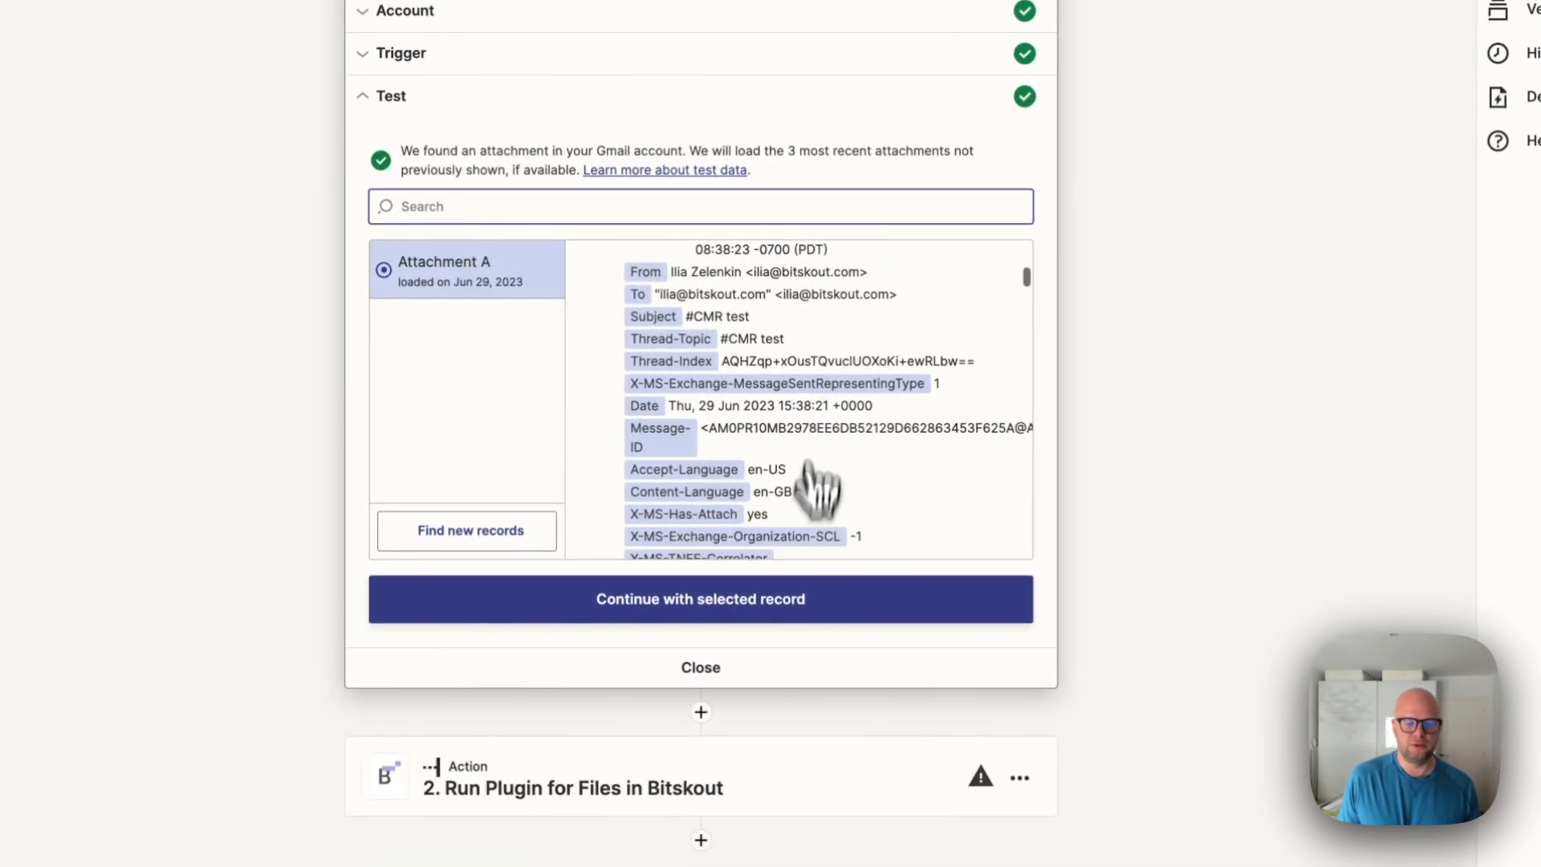
left_click(802, 602)
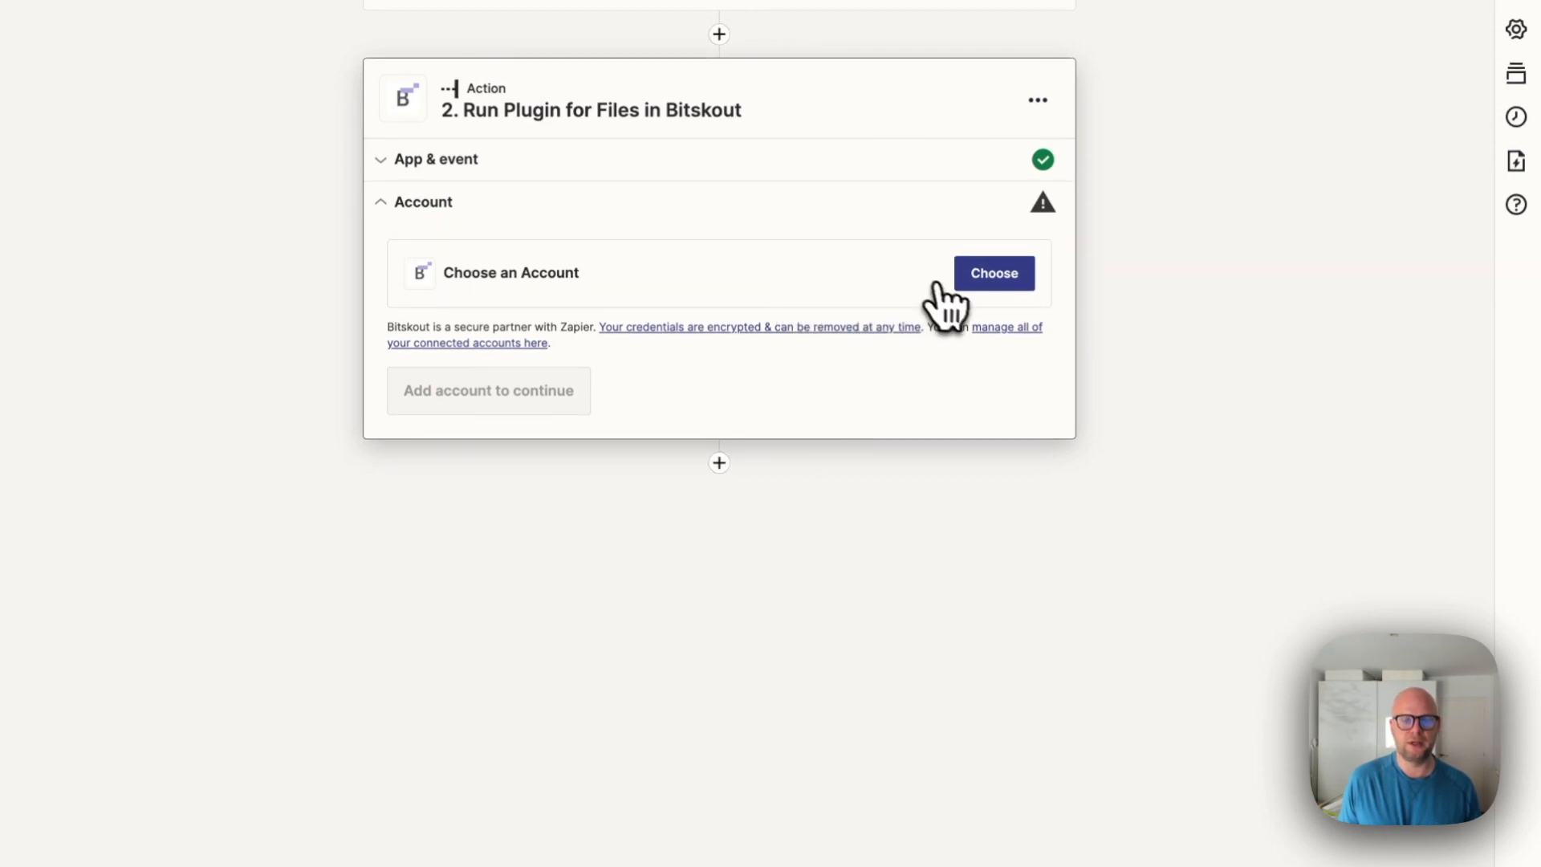
Assign the existing Bitskout (1.0.0) account to the Run Plugin for Files action.
left_click(977, 282)
left_click(795, 432)
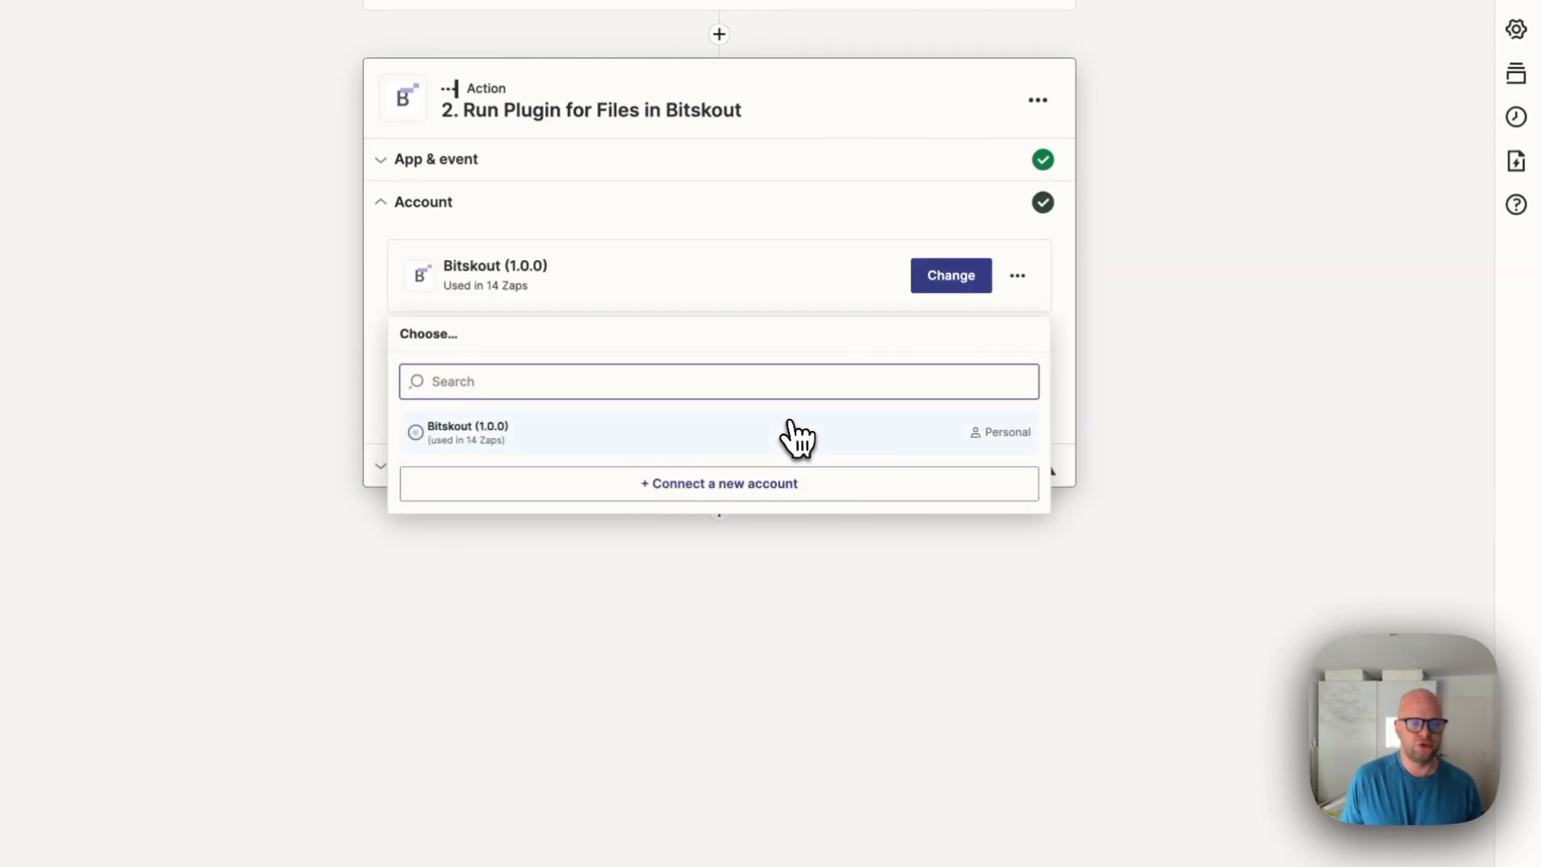
left_click(439, 400)
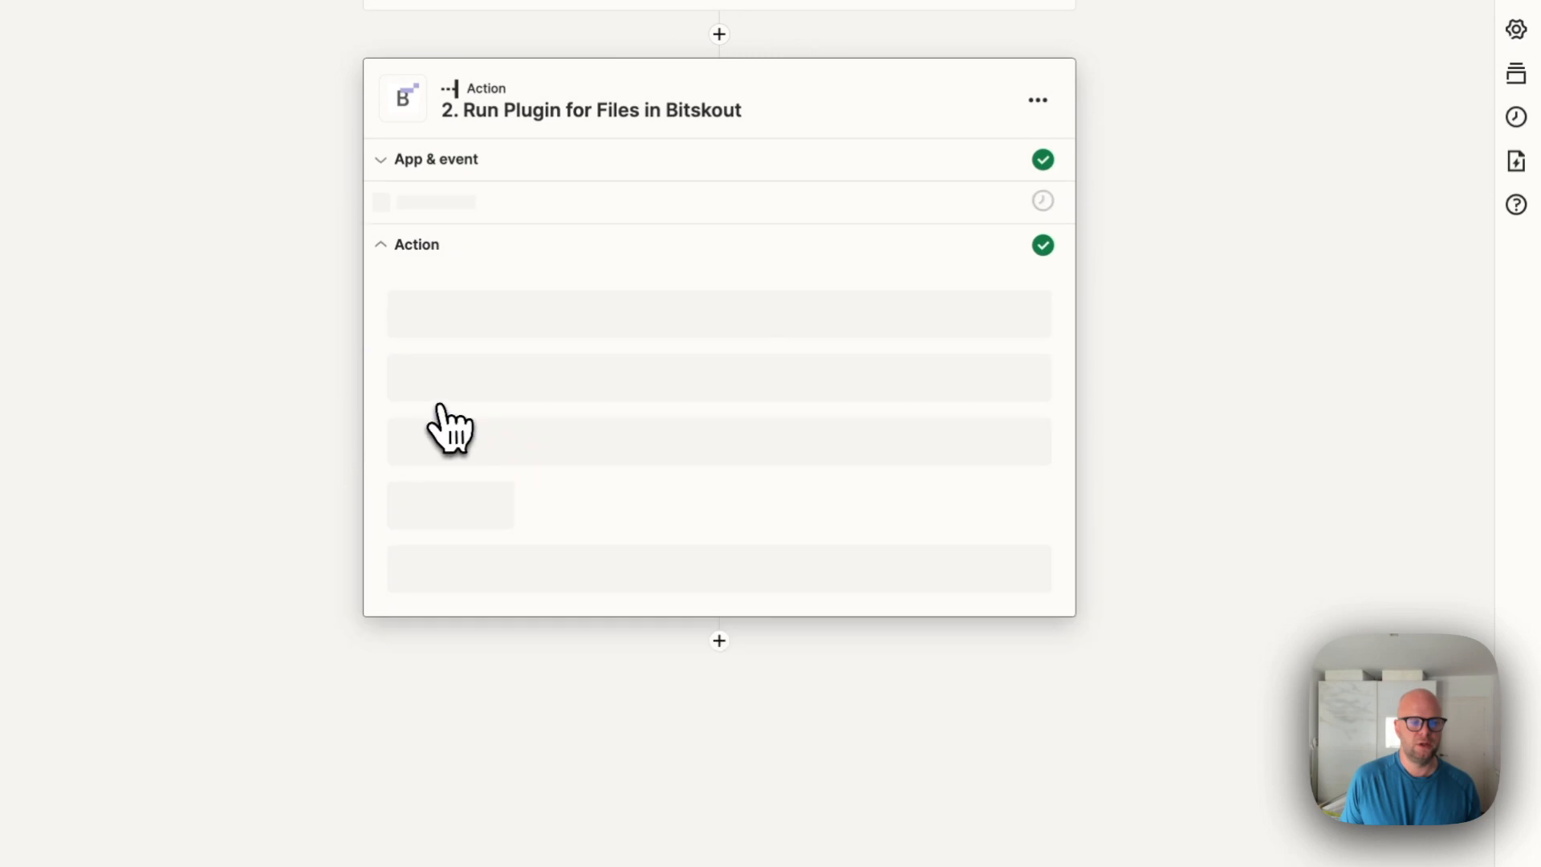
Set the action's plugin to Document Quality and its file URL to the Gmail trigger's Attachment field.
left_click(987, 392)
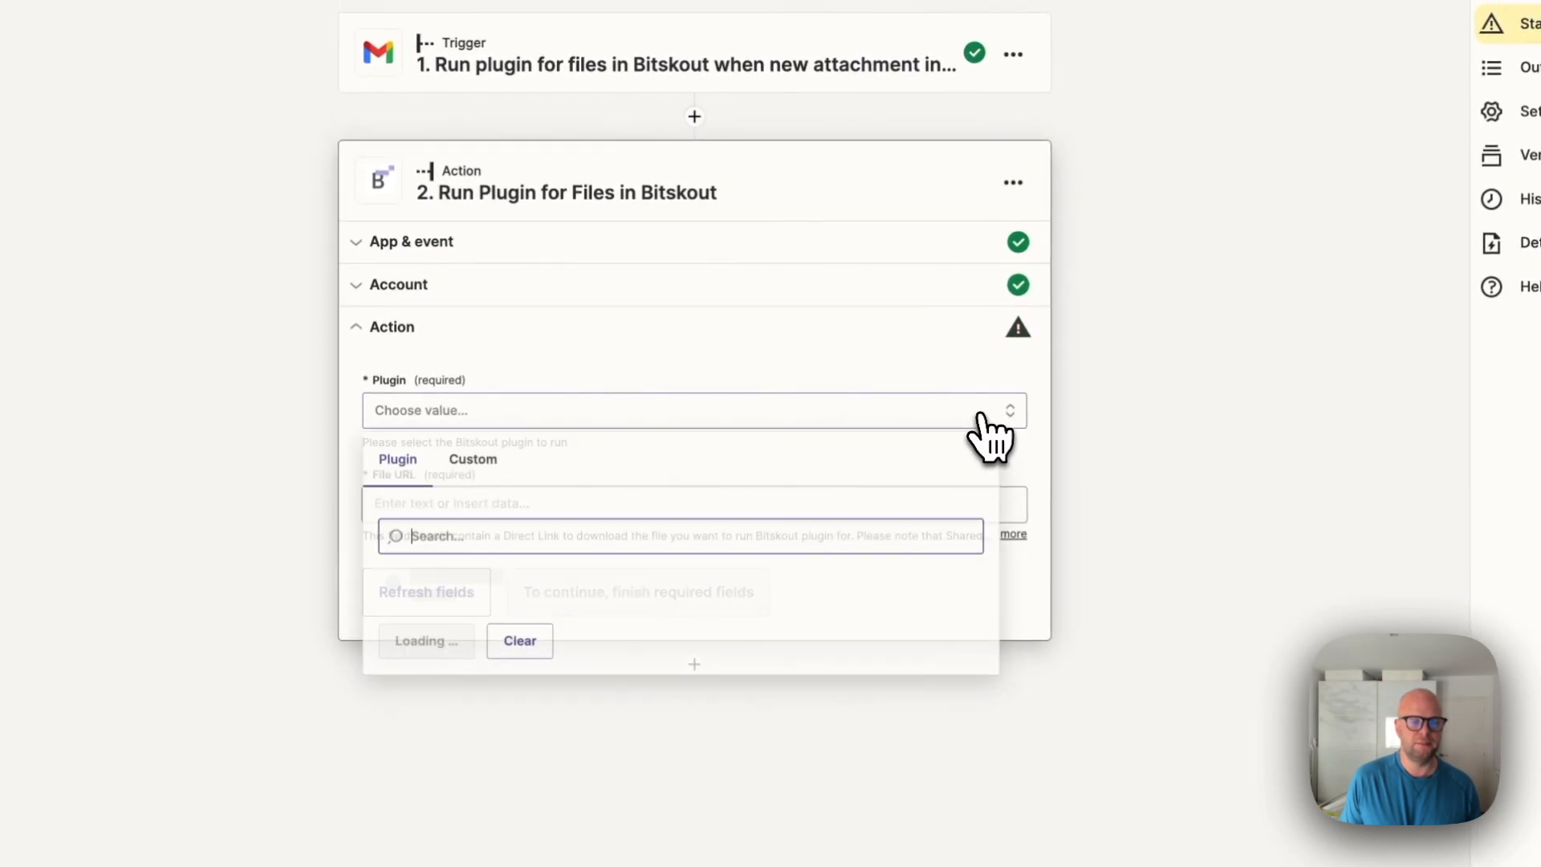
type("QUali")
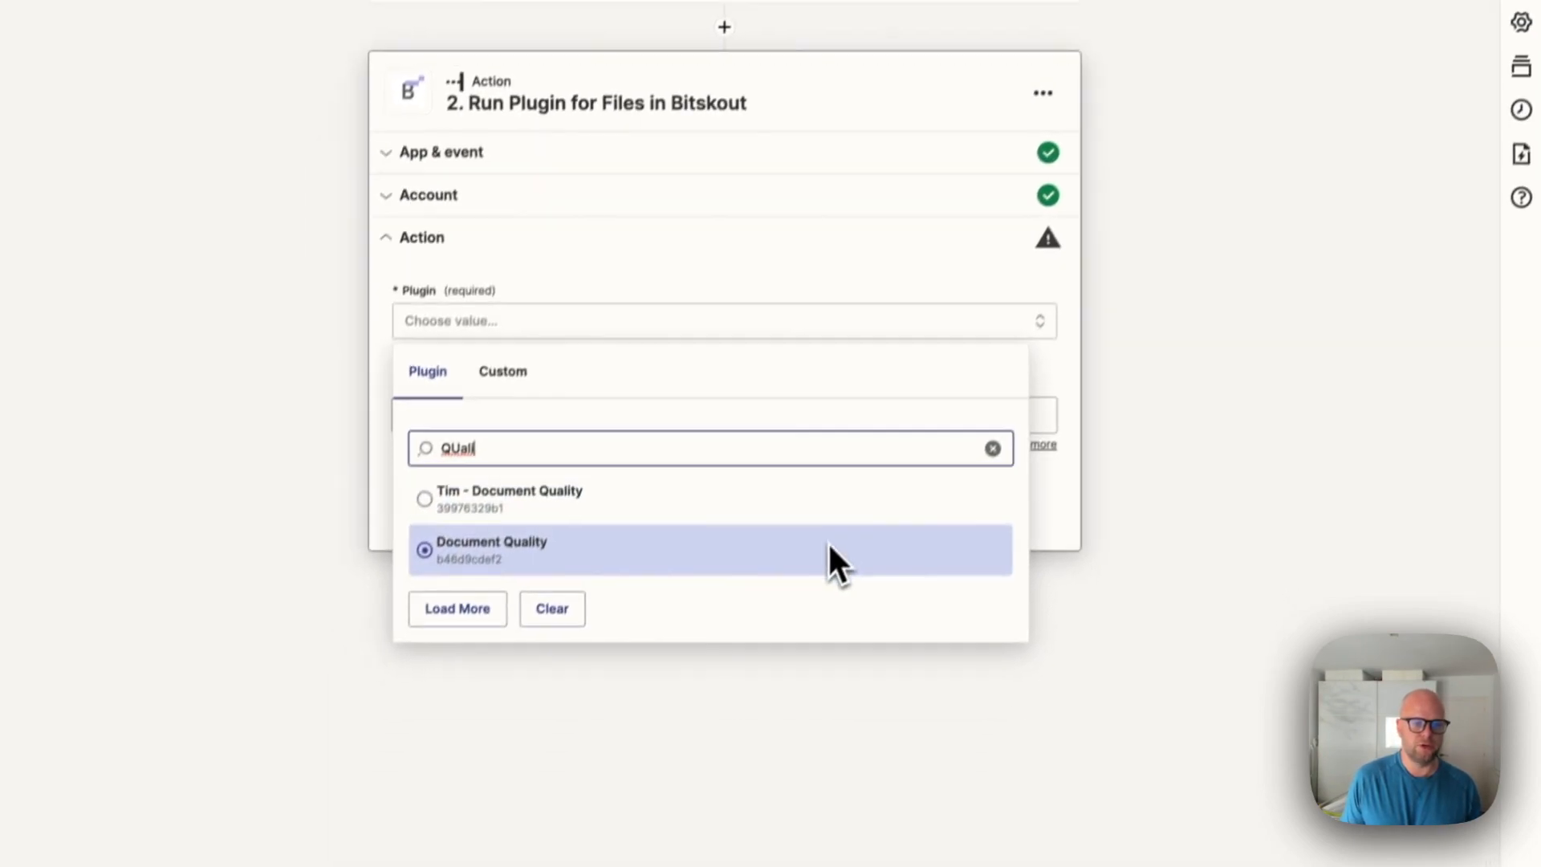
left_click(829, 547)
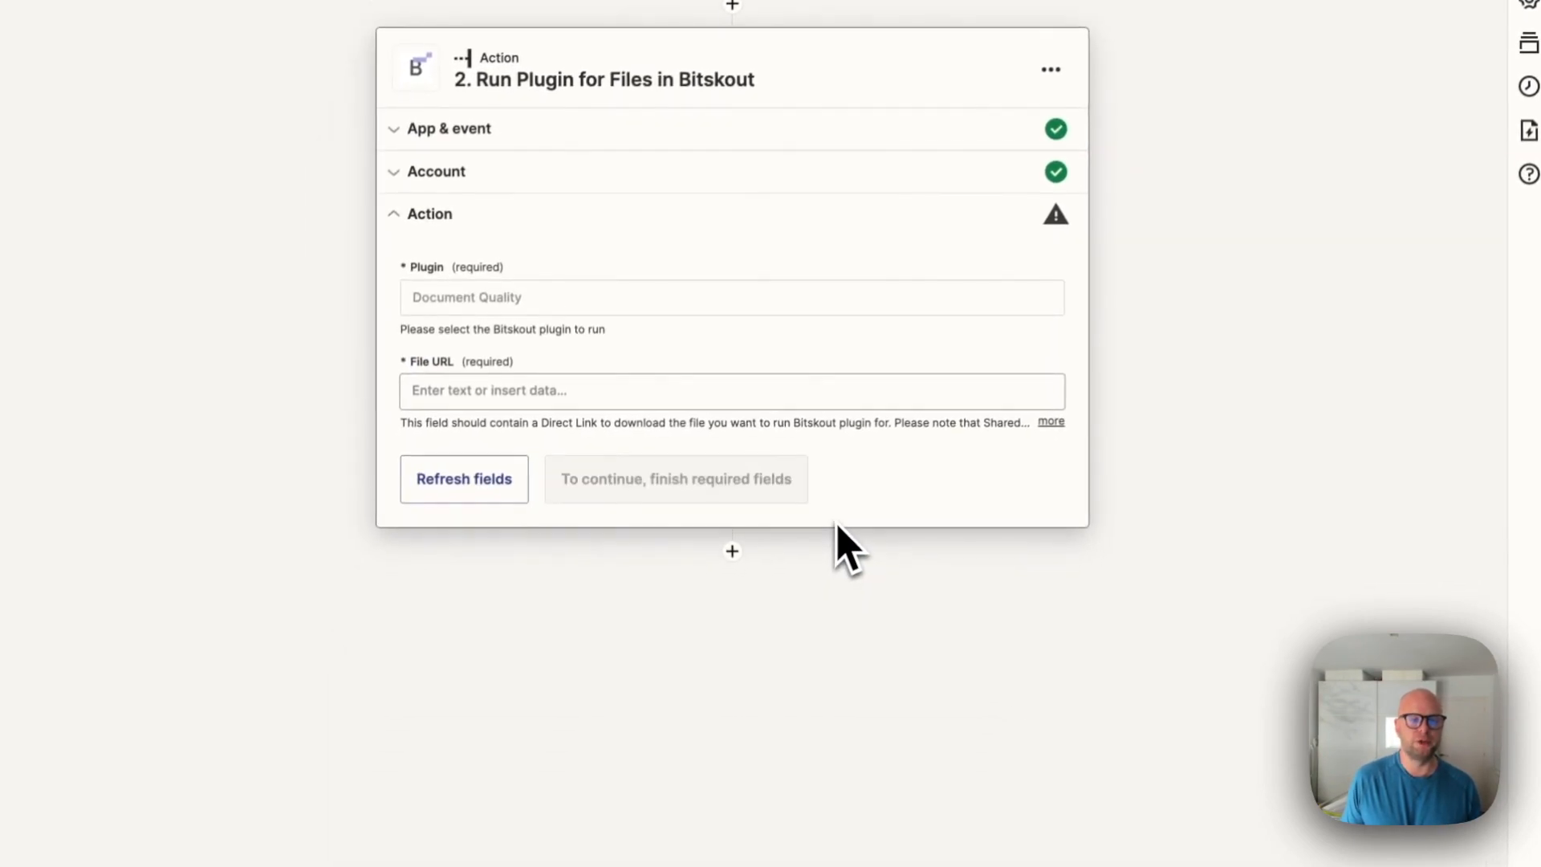
left_click(816, 414)
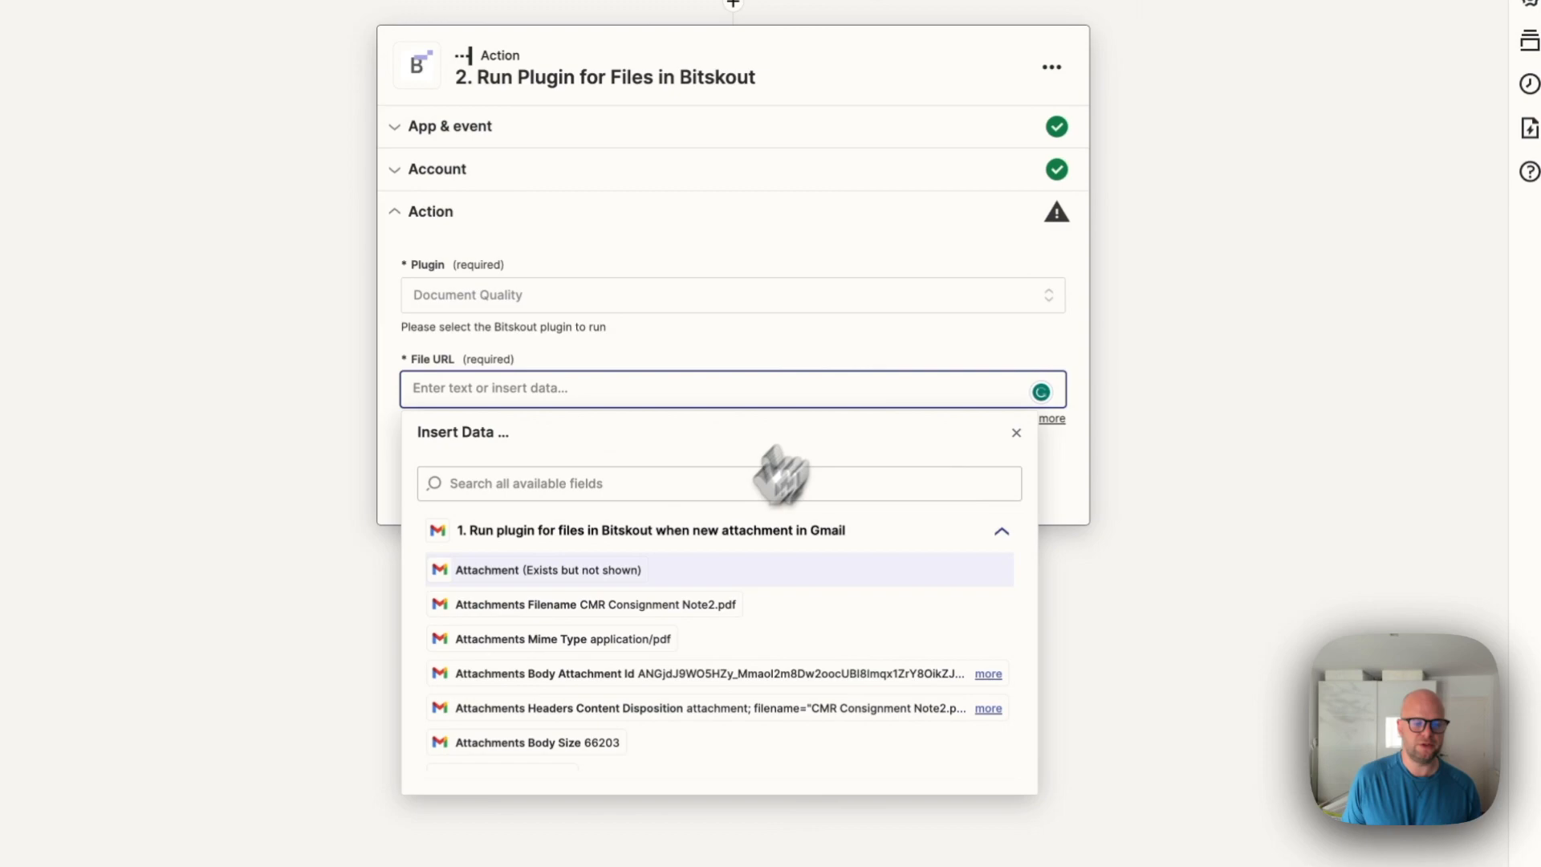
left_click(593, 579)
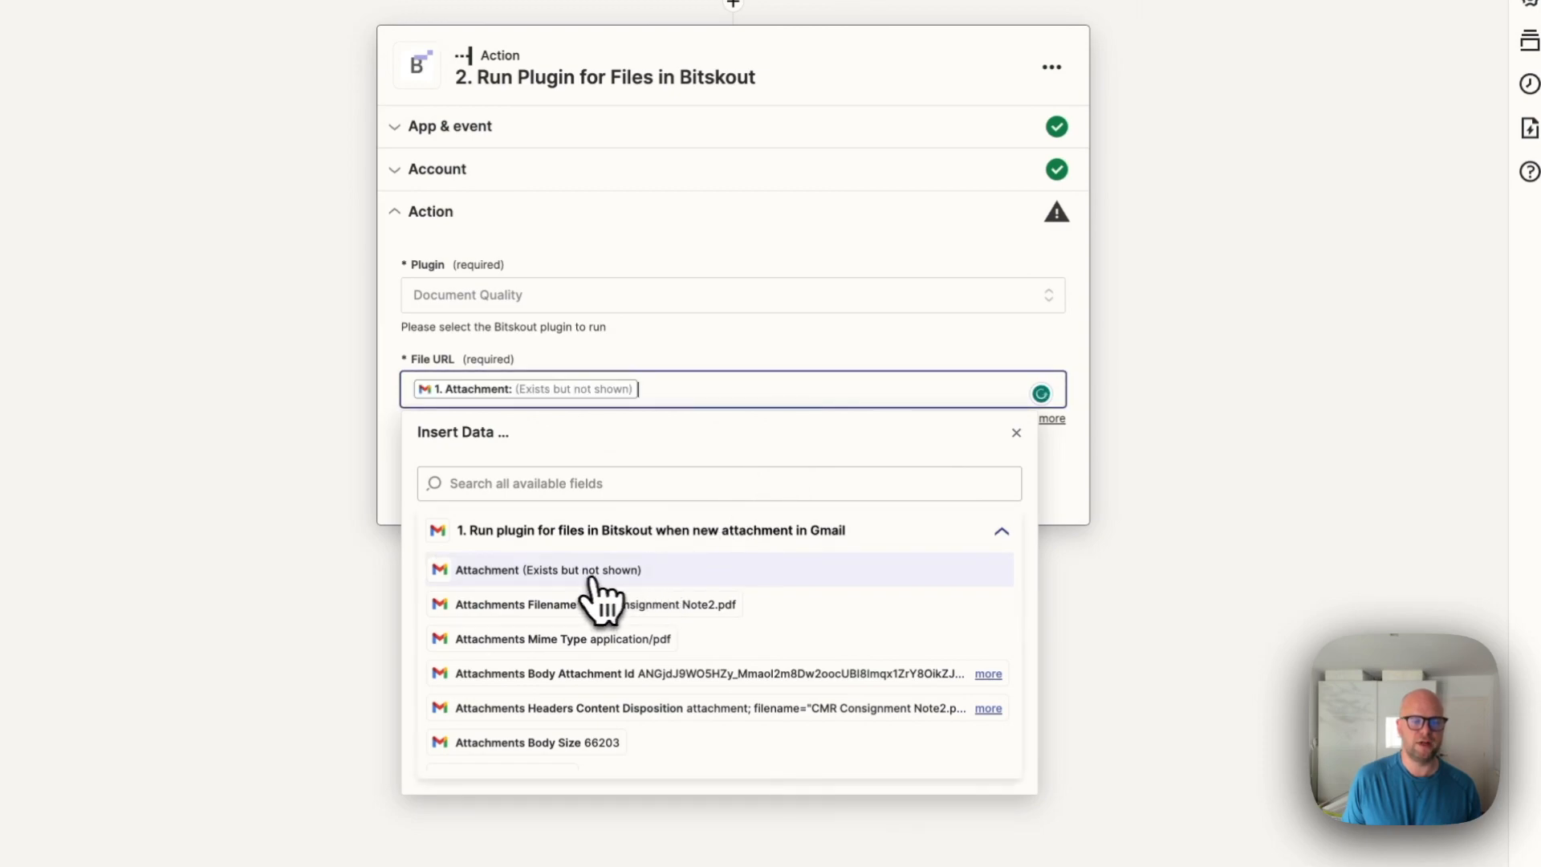
left_click(789, 332)
left_click(618, 492)
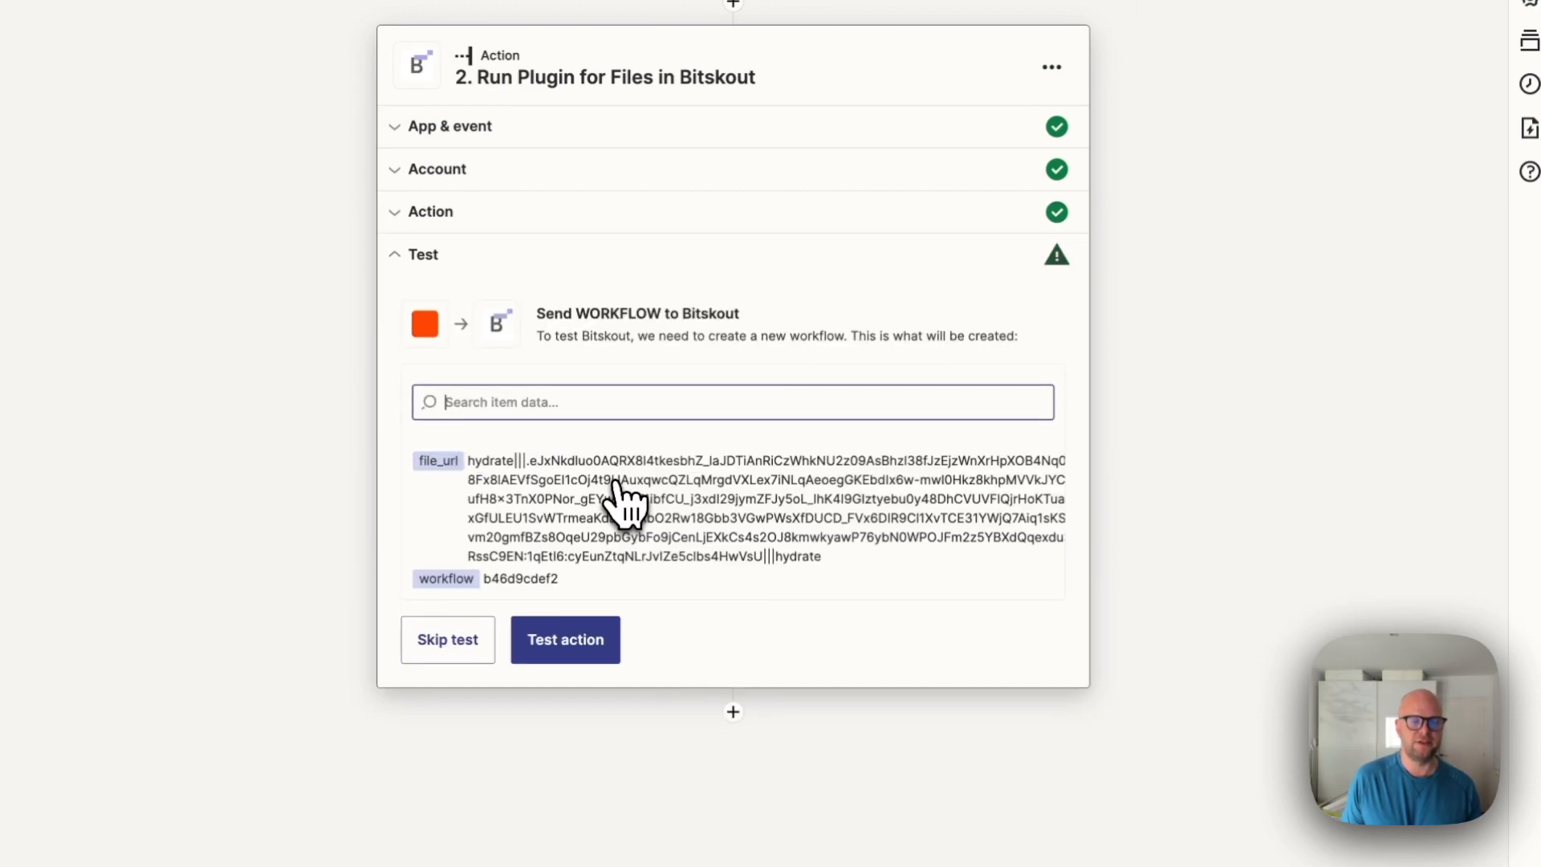
Test the Document Quality action and inspect the General_Score in its output.
left_click(552, 654)
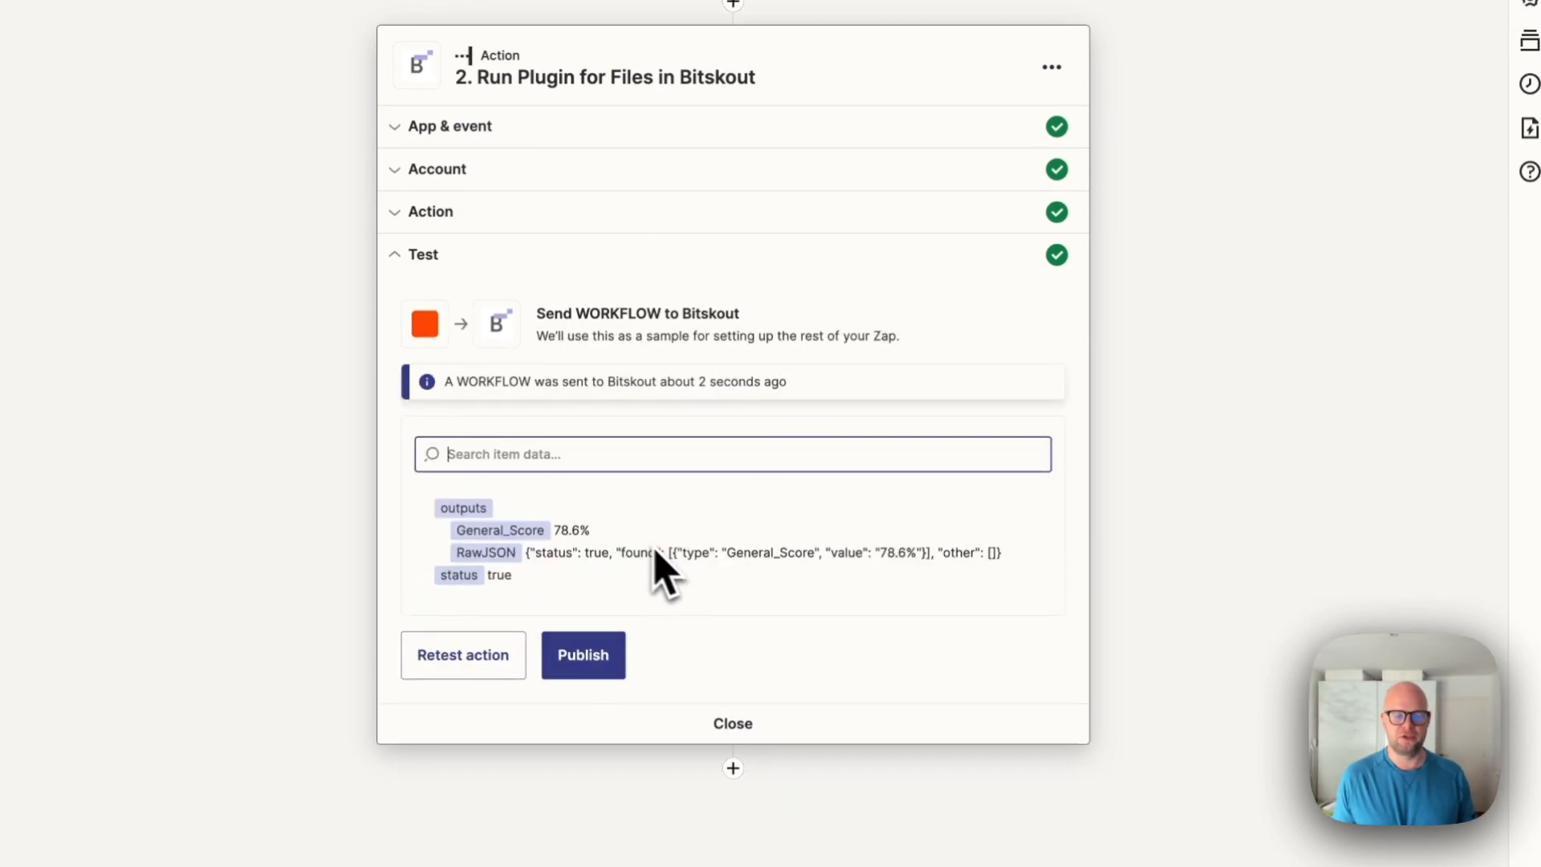
double_click(571, 530)
left_click(531, 682)
left_click_drag(530, 470, 596, 480)
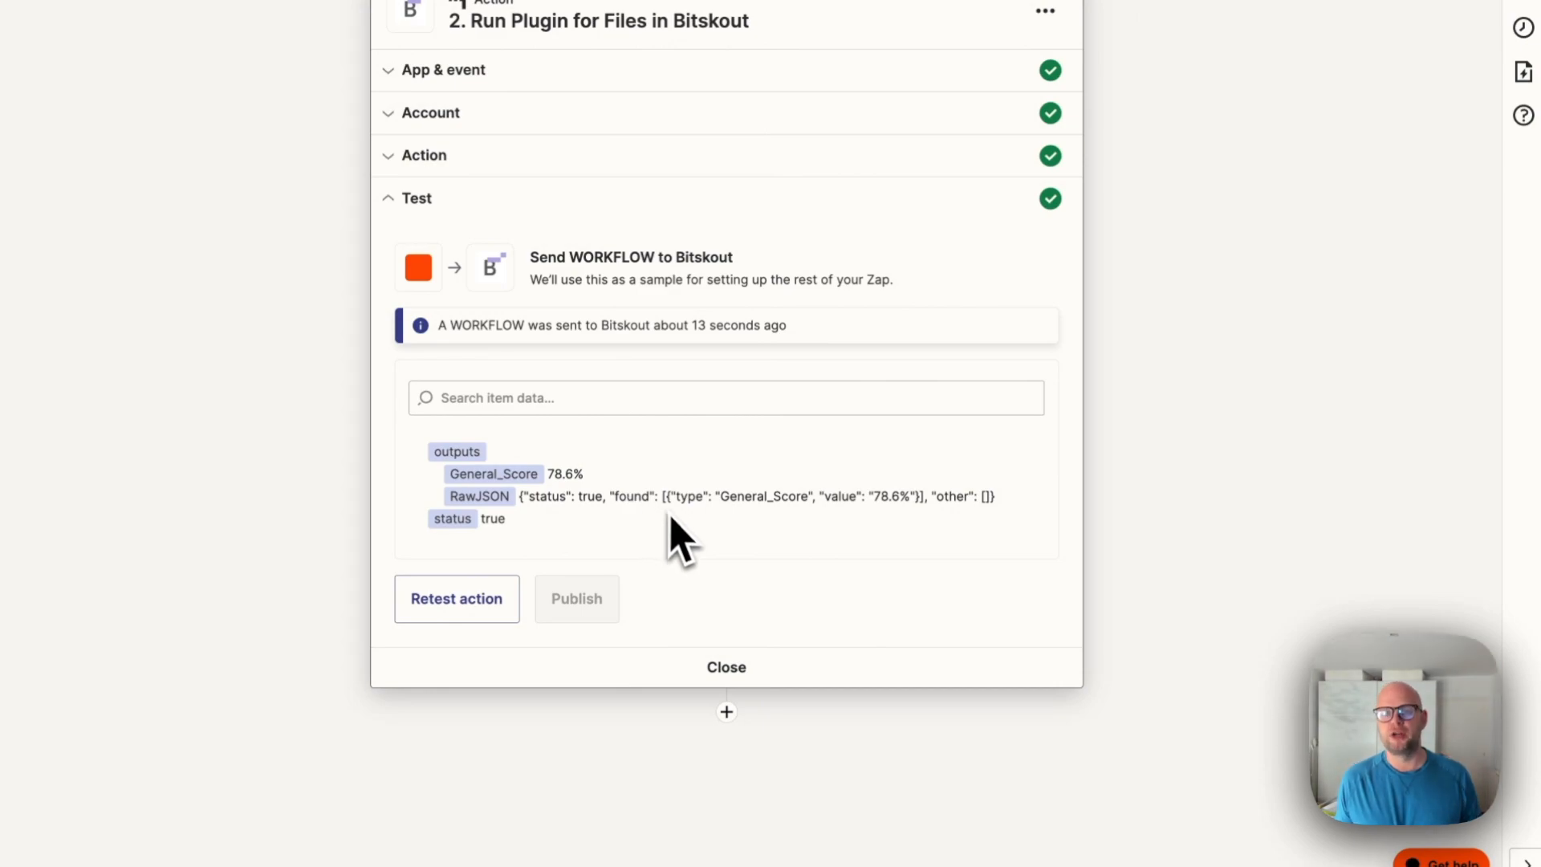
Add a third action using the latest Bitskout app with the Run Plugin for Files event, keeping the existing account.
left_click(725, 712)
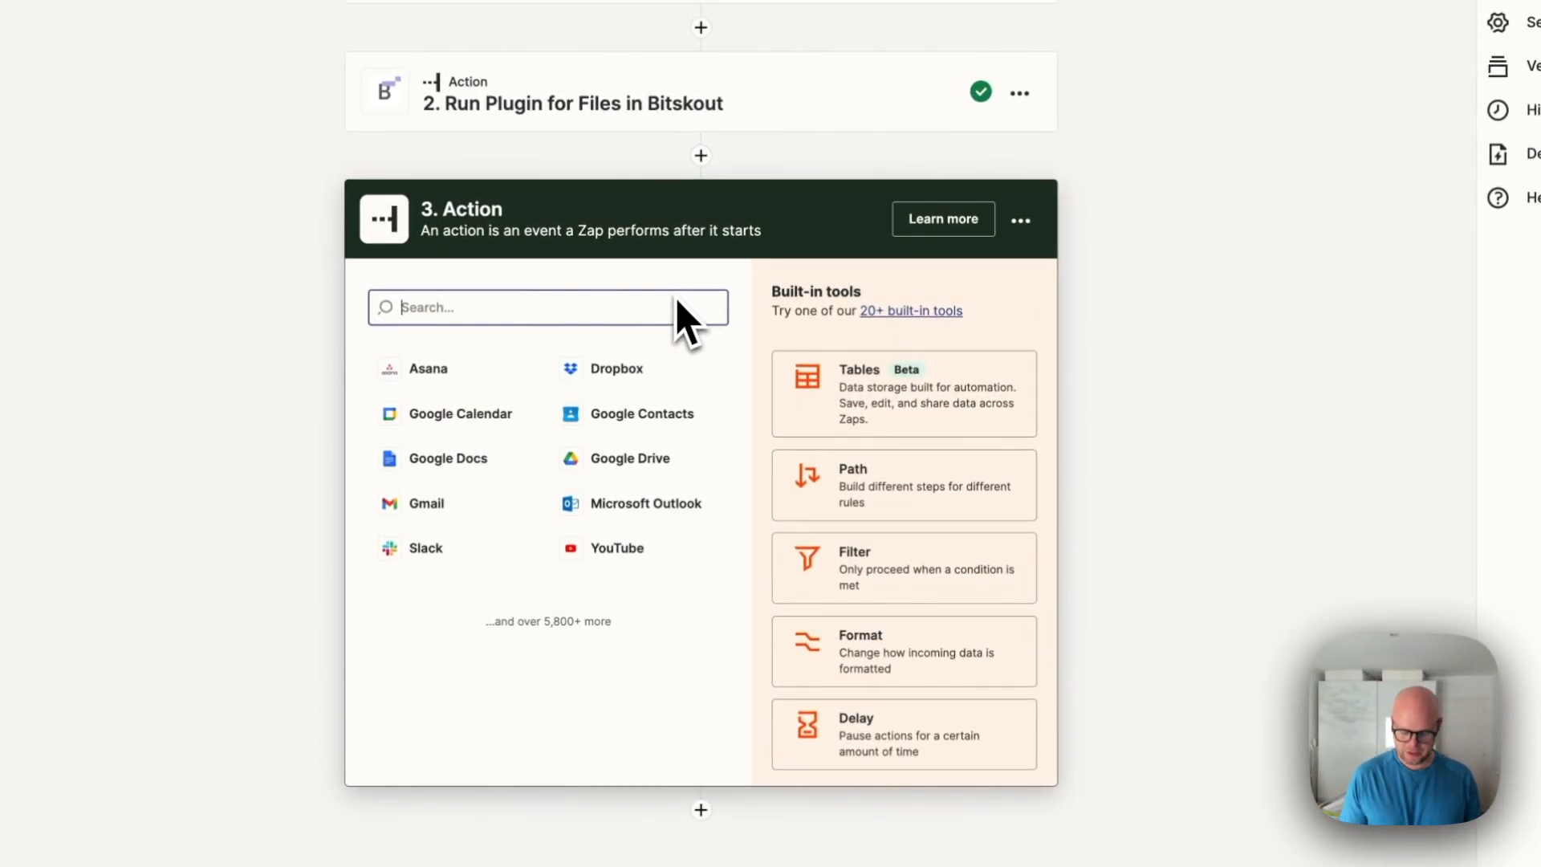
type("Bitskout")
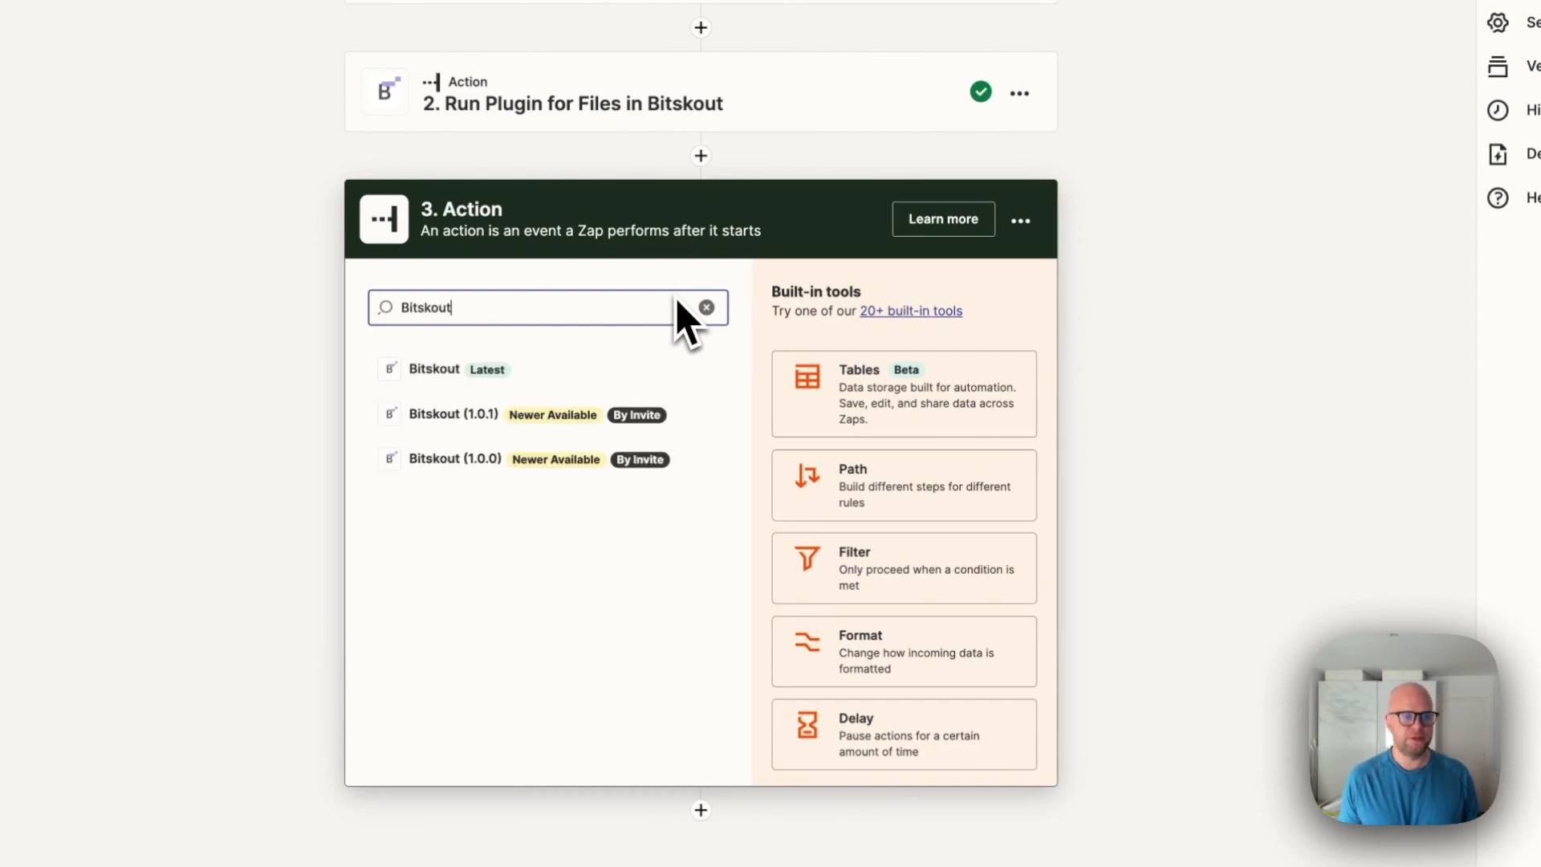
left_click(540, 365)
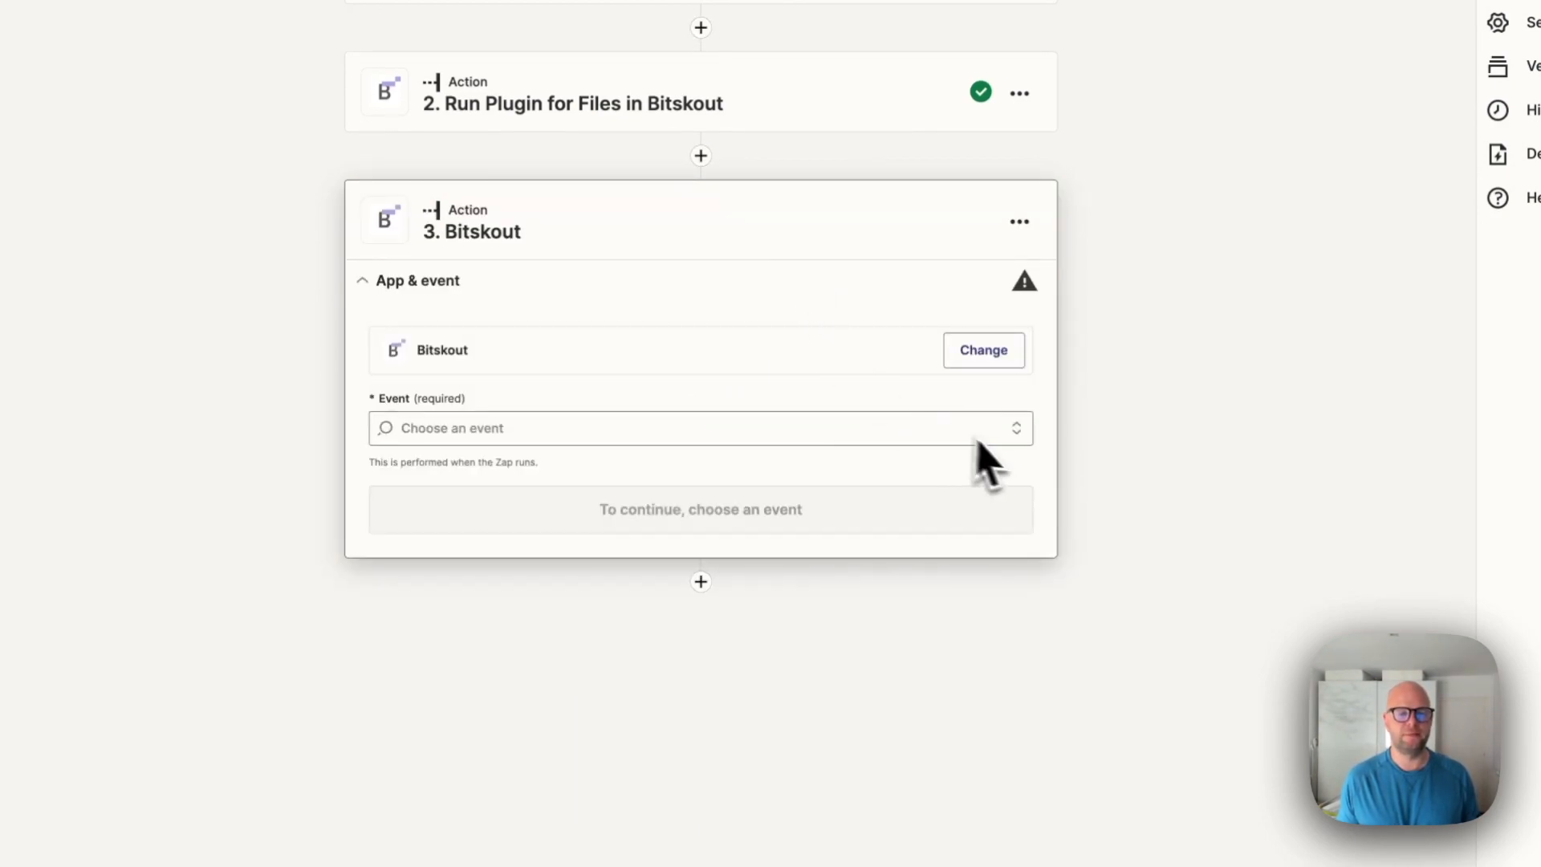
left_click(1010, 437)
scroll(923, 544, "down", 3)
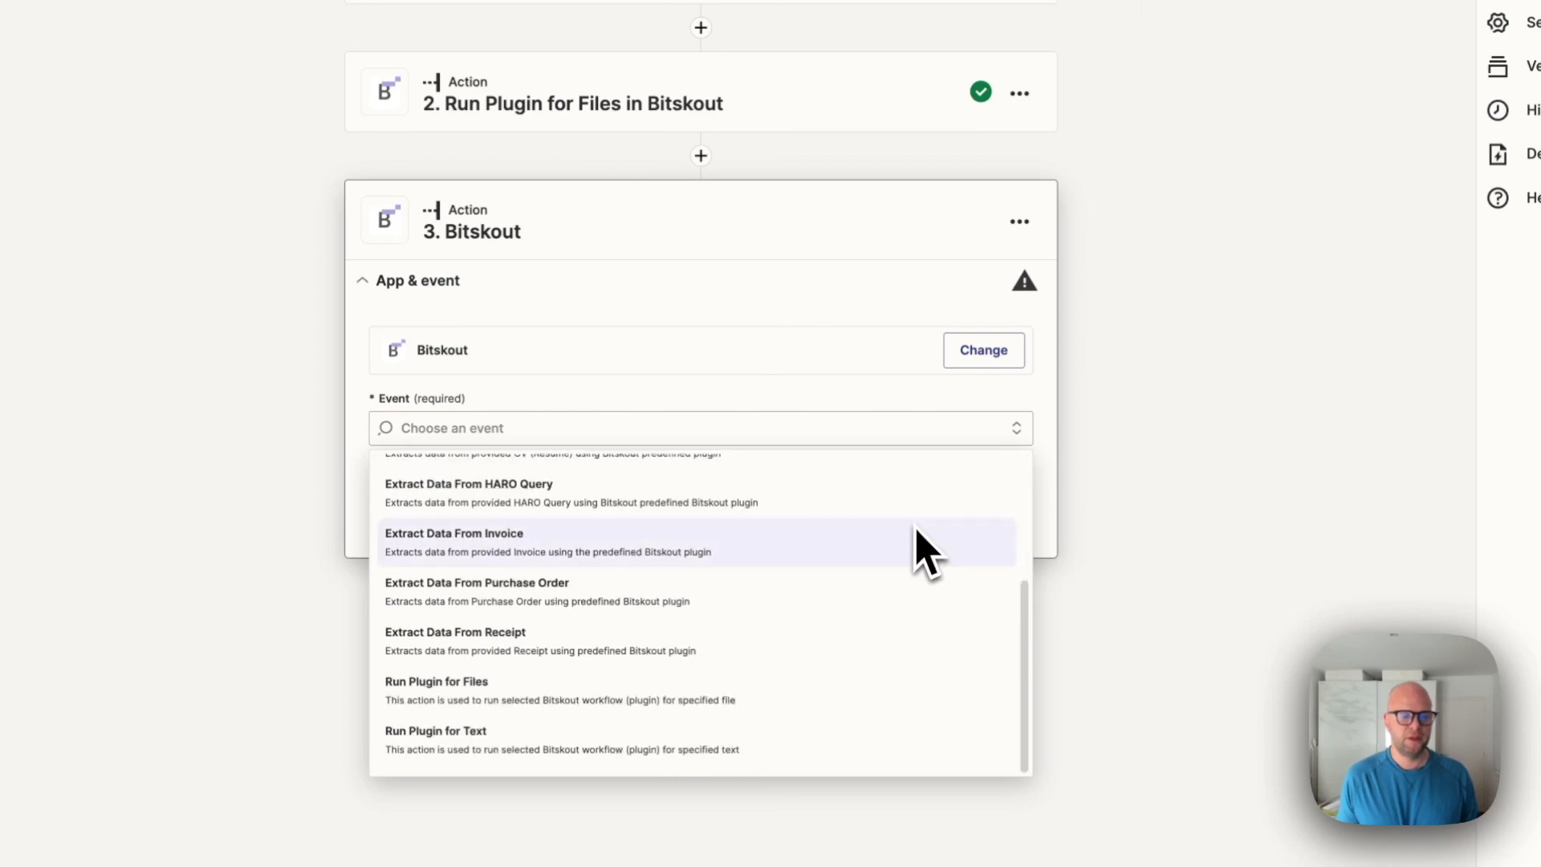
left_click(877, 697)
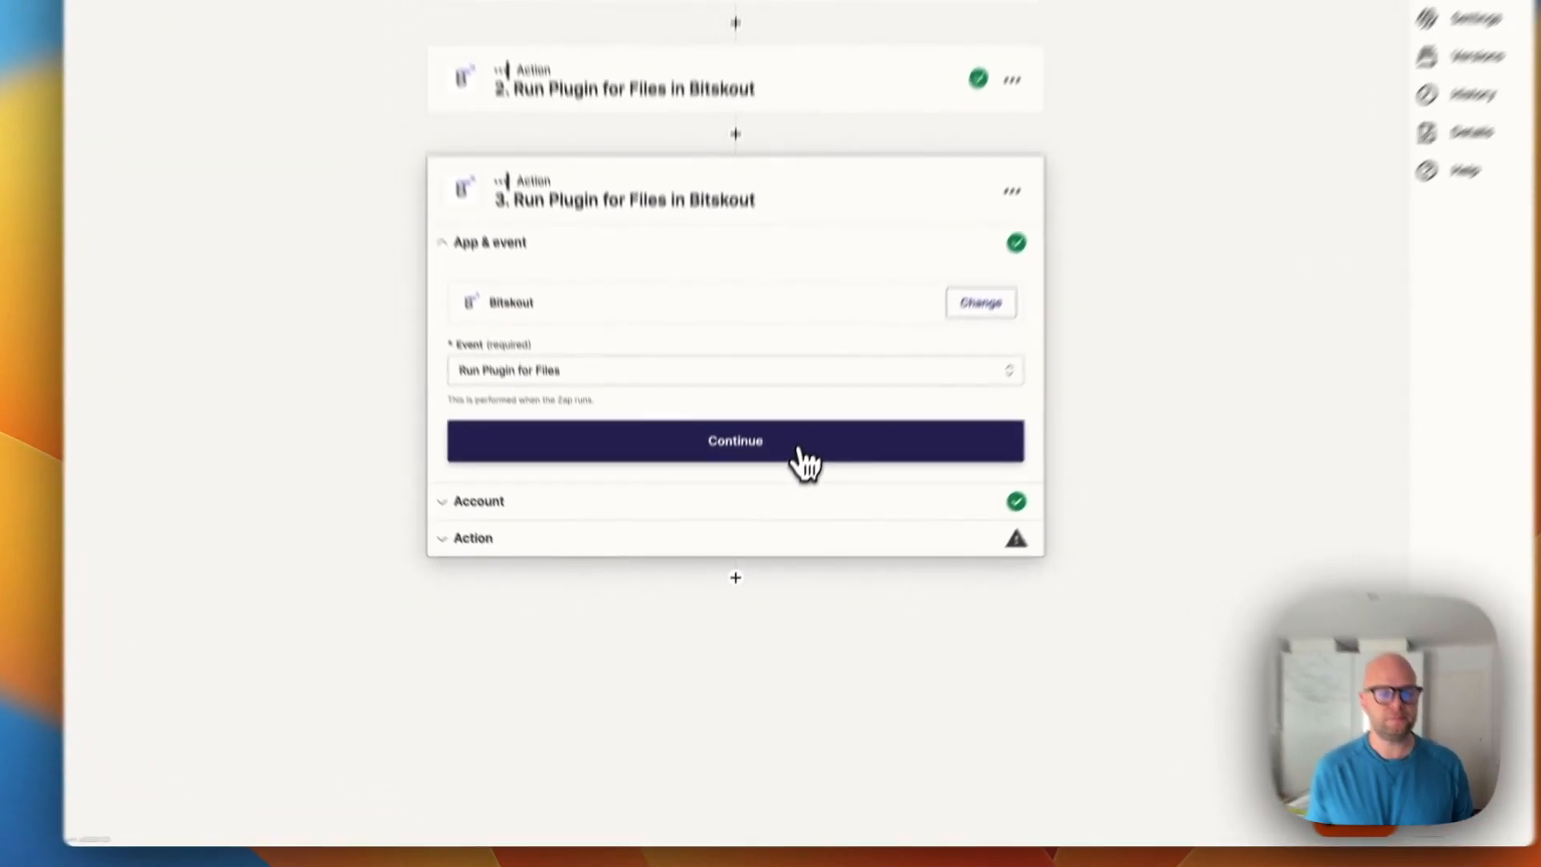
left_click(773, 534)
left_click(528, 527)
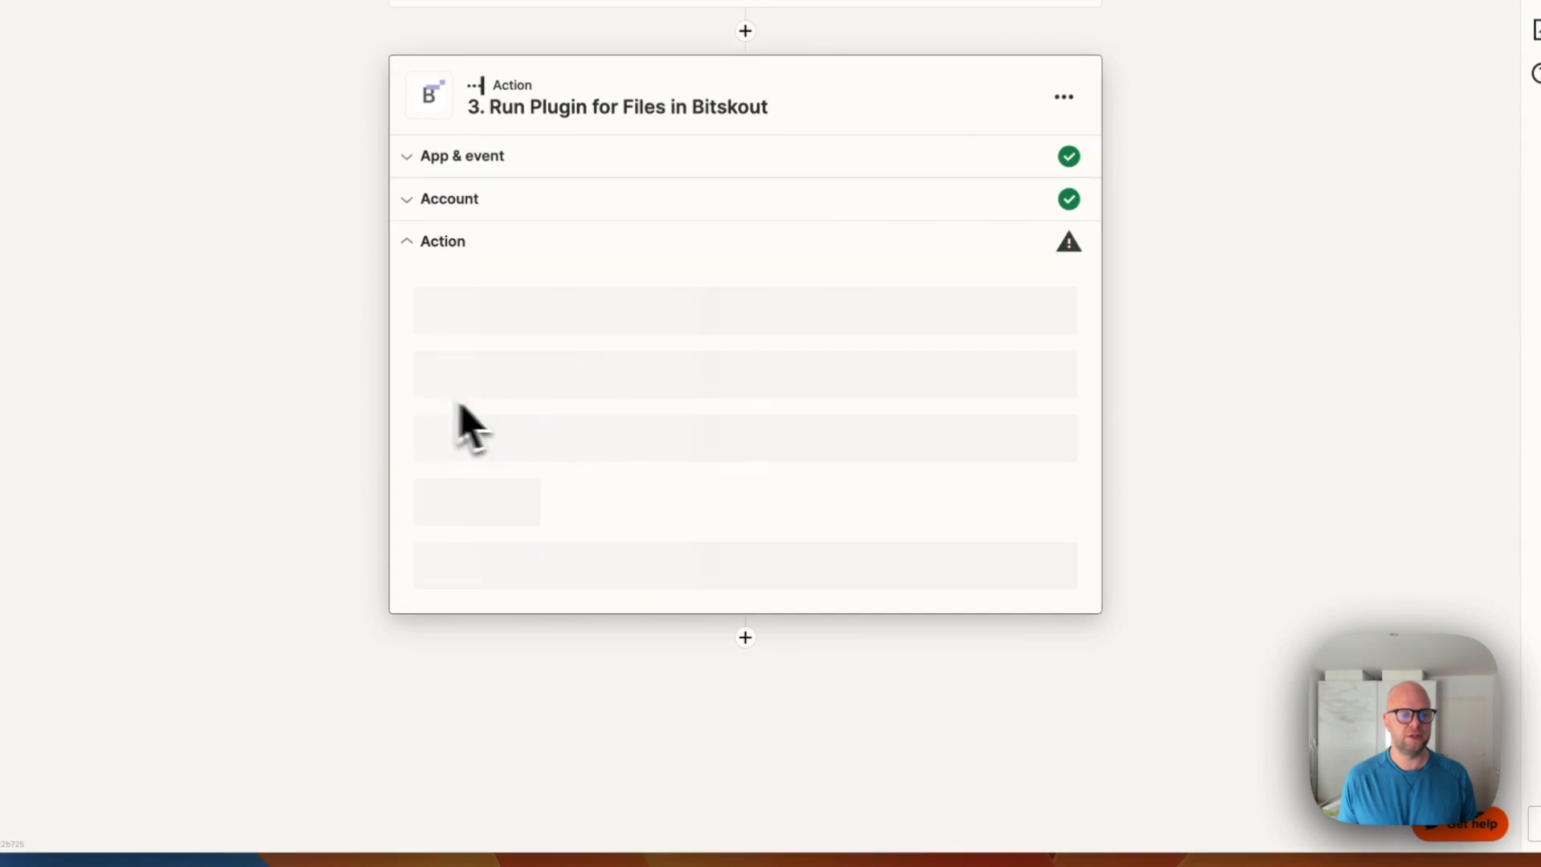
Select CMR as the plugin for the third action.
left_click(683, 324)
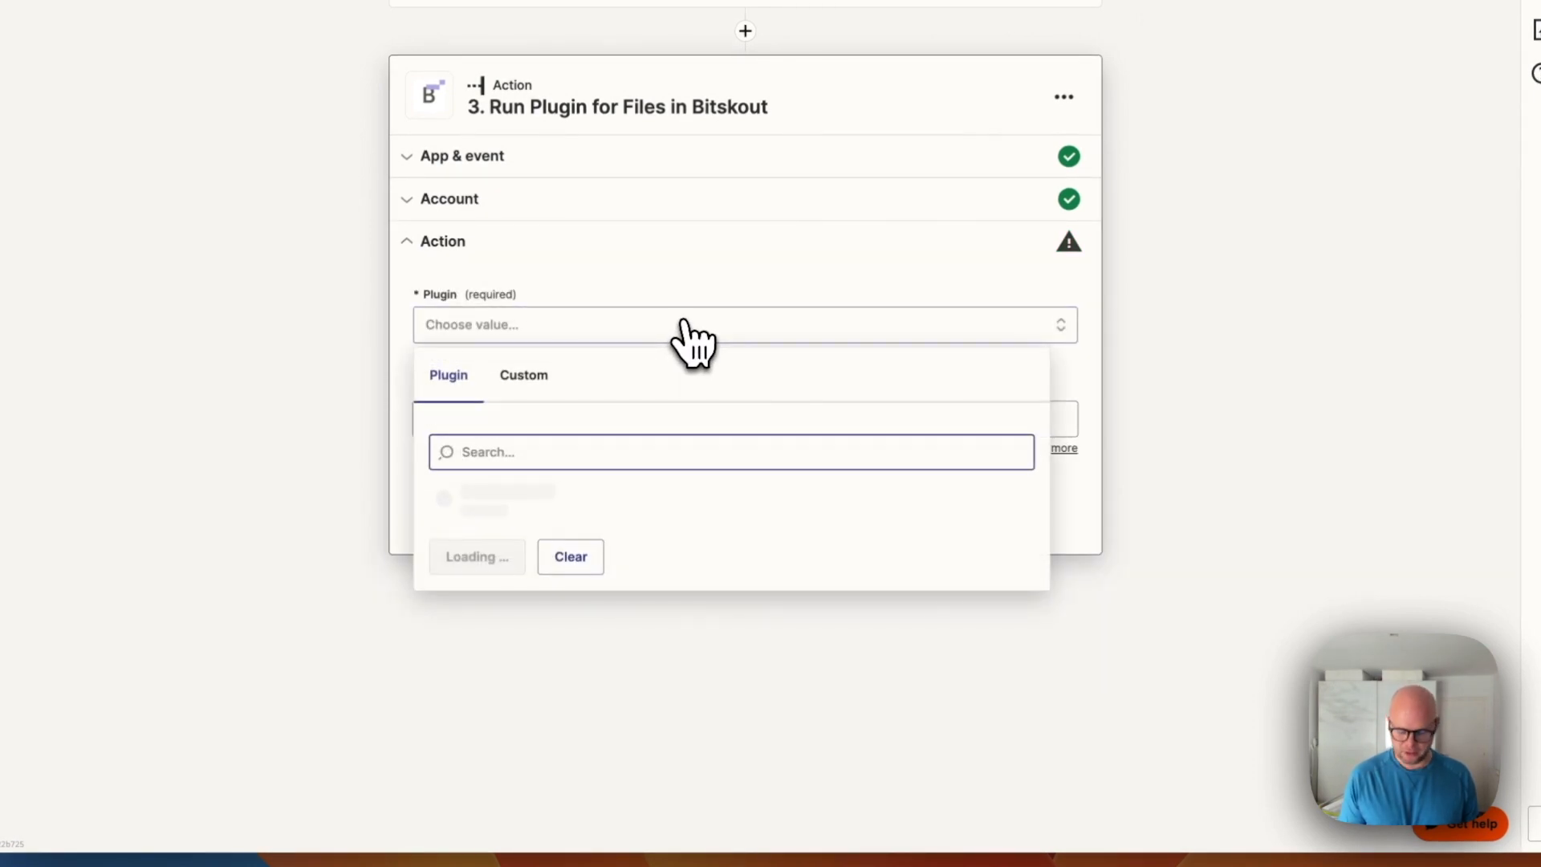
type("CMR")
scroll(679, 601, "down", 5)
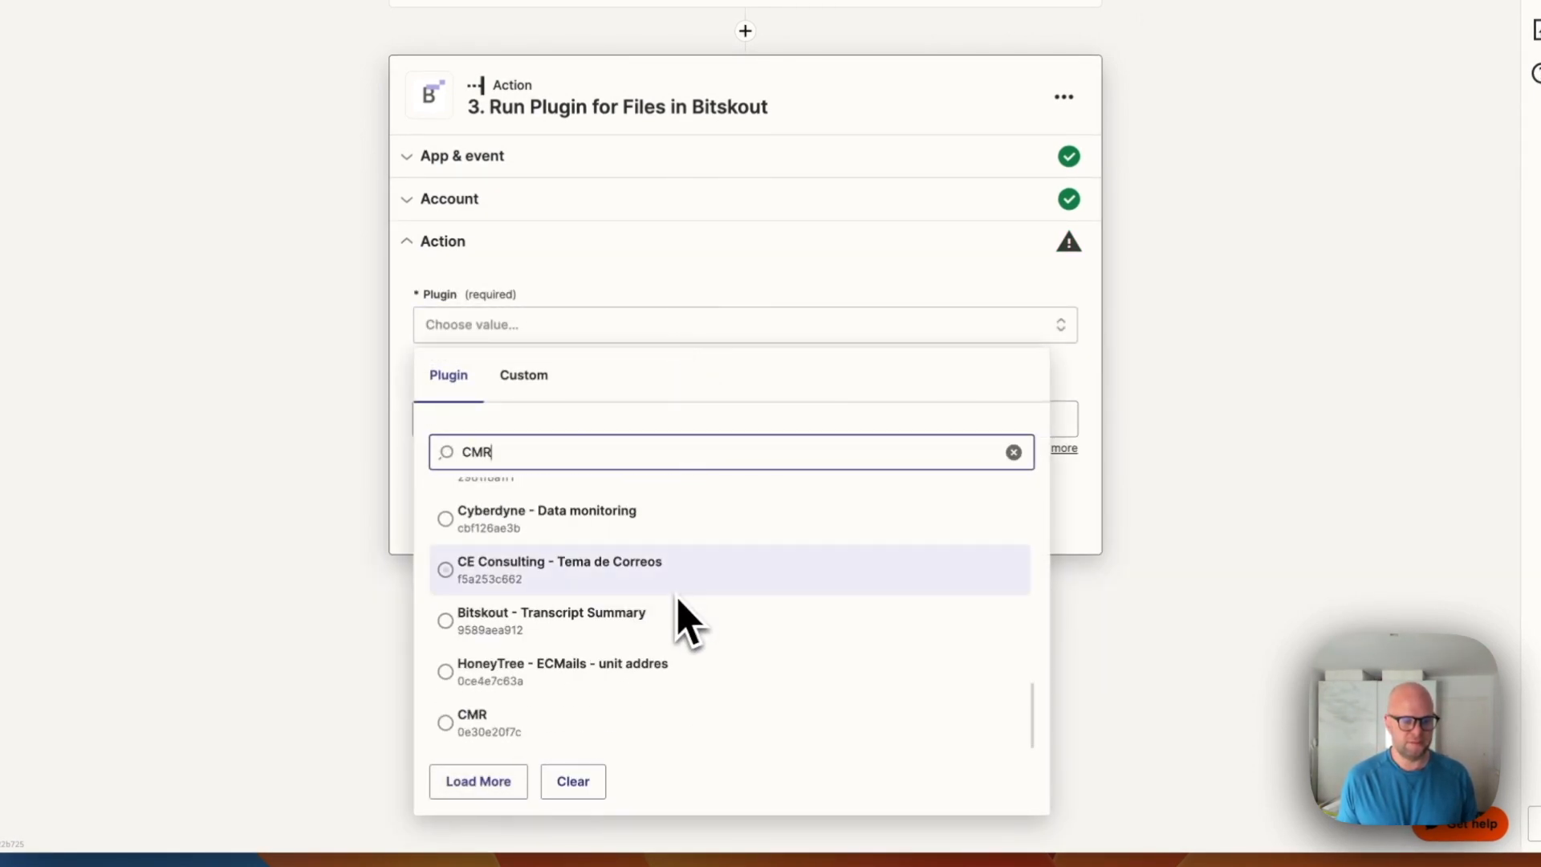
left_click(552, 732)
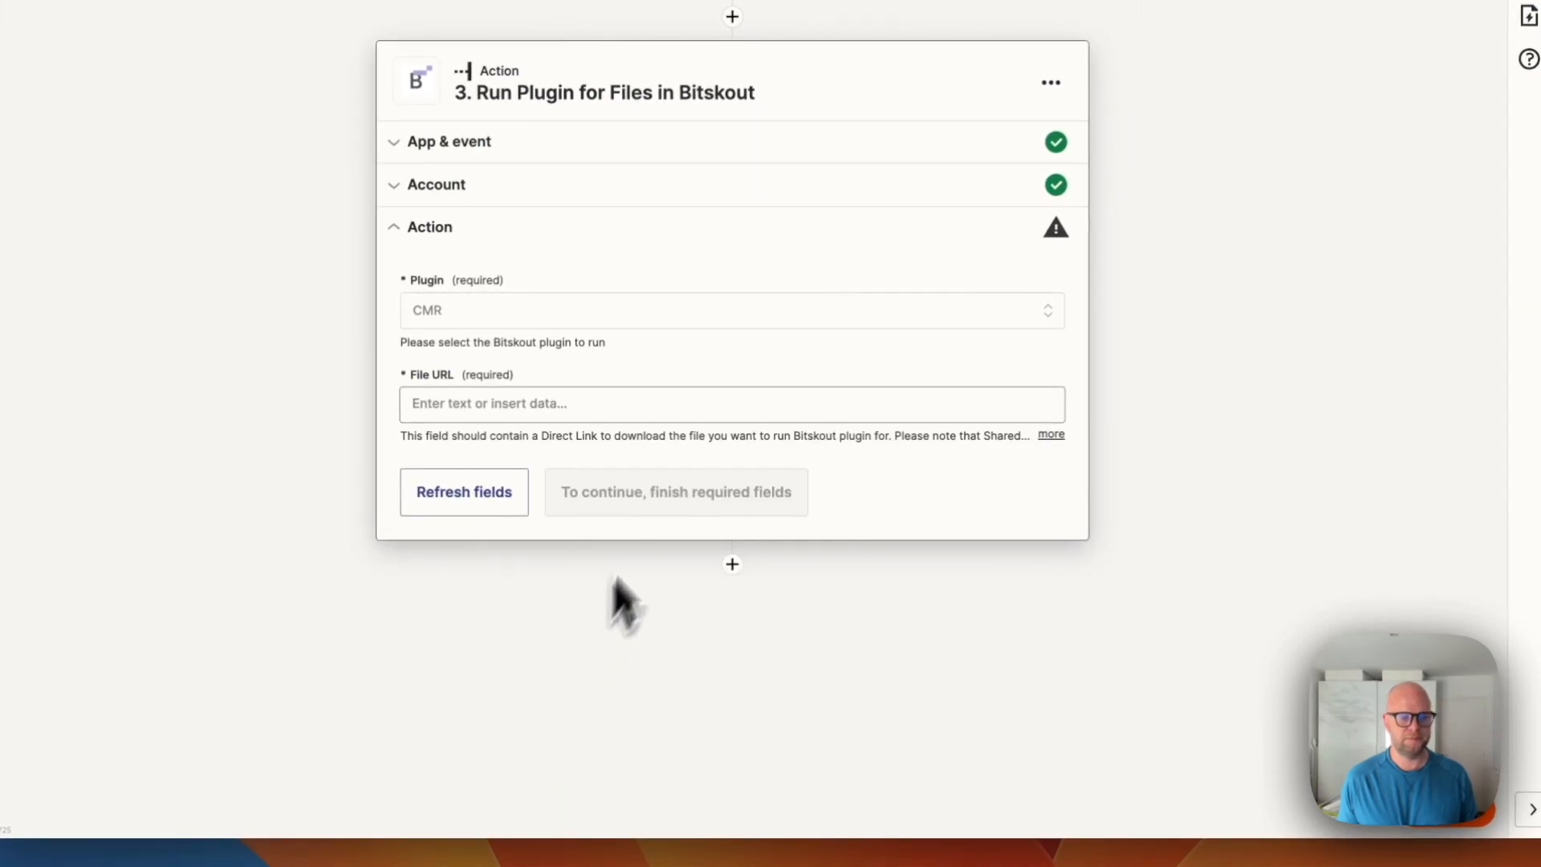
Set the CMR action's file URL to the Gmail trigger's Attachment field and continue to its test.
left_click_drag(636, 445, 640, 447)
left_click(633, 413)
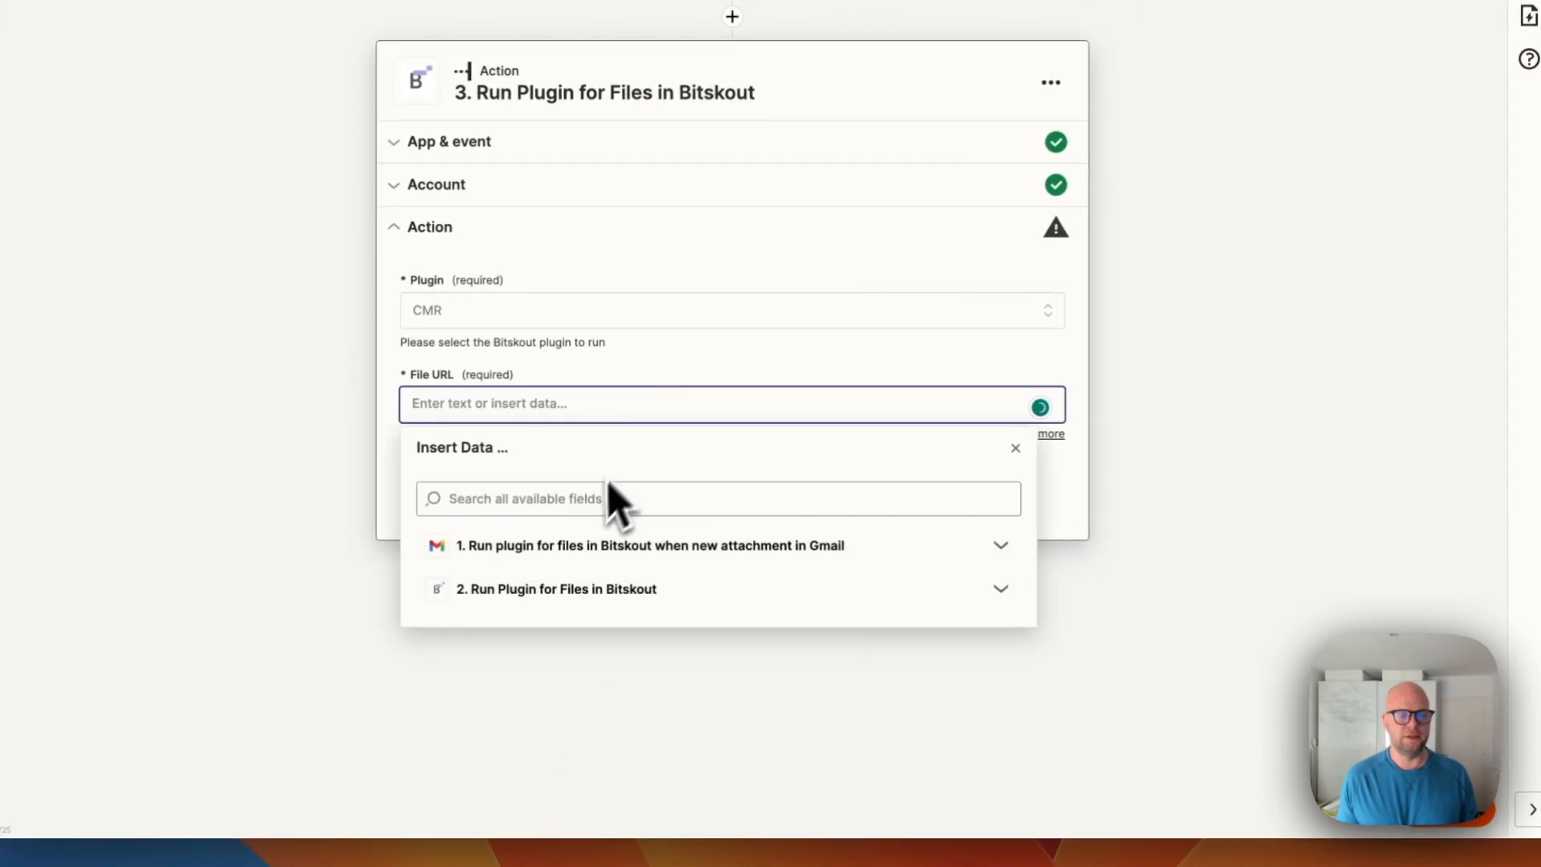
left_click(622, 554)
left_click(610, 585)
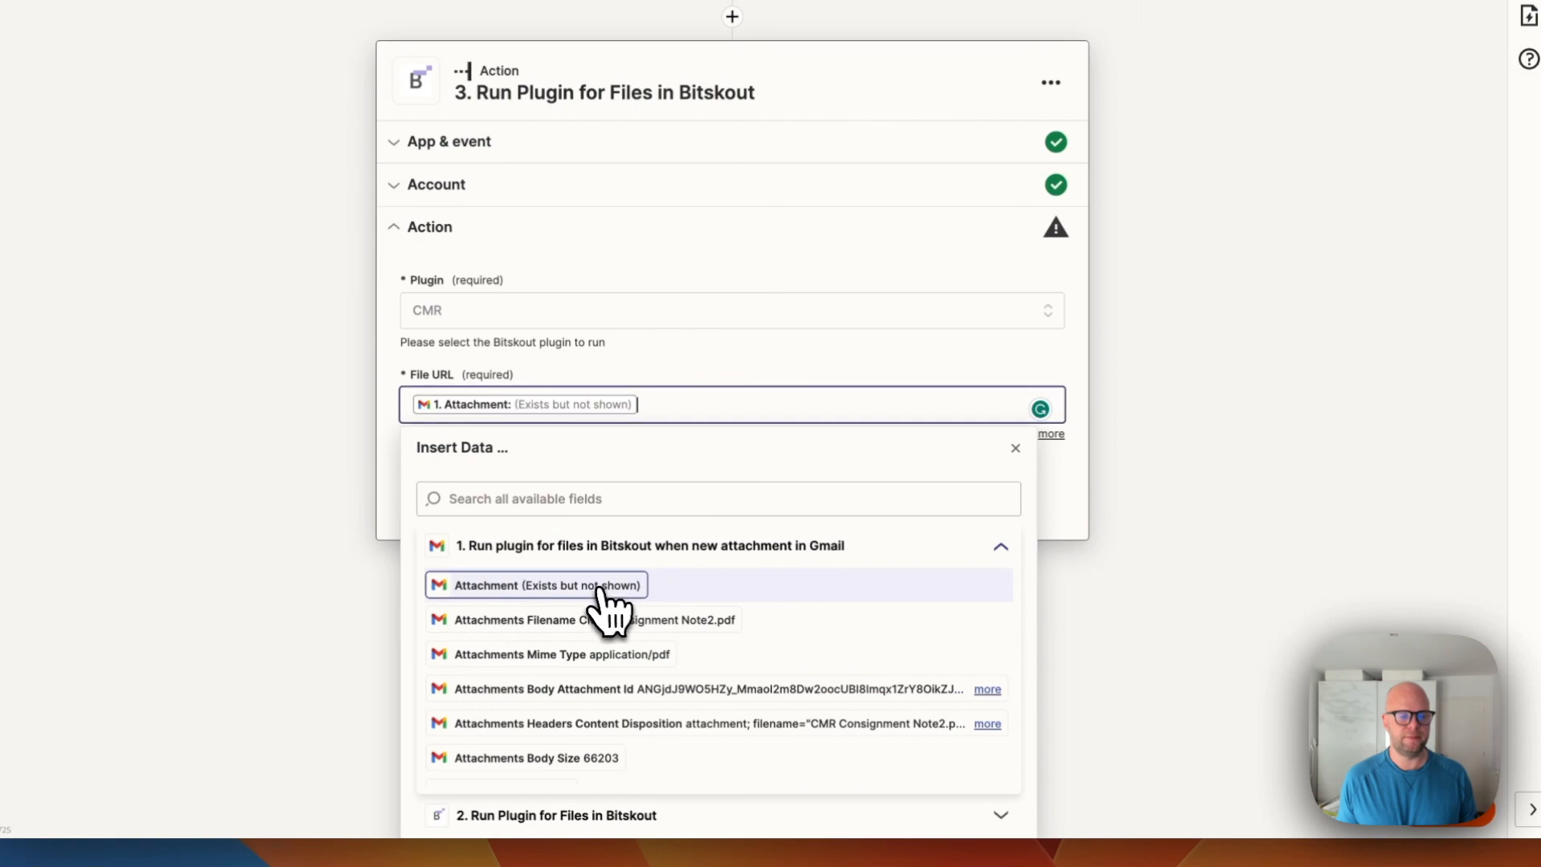
left_click(790, 384)
left_click(590, 520)
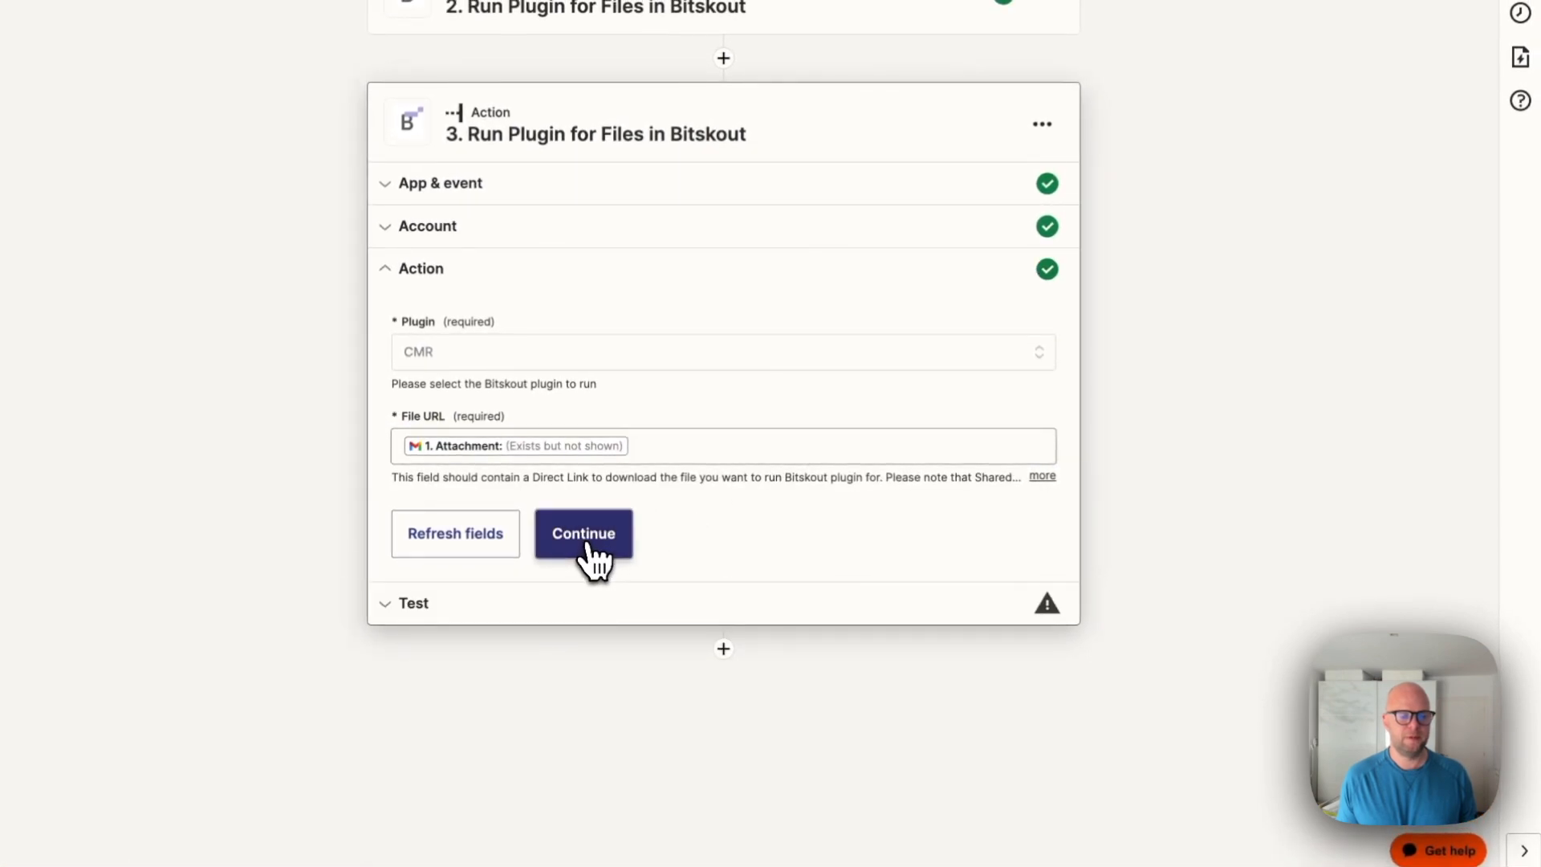
Test the CMR action and review the extracted output fields.
left_click(594, 706)
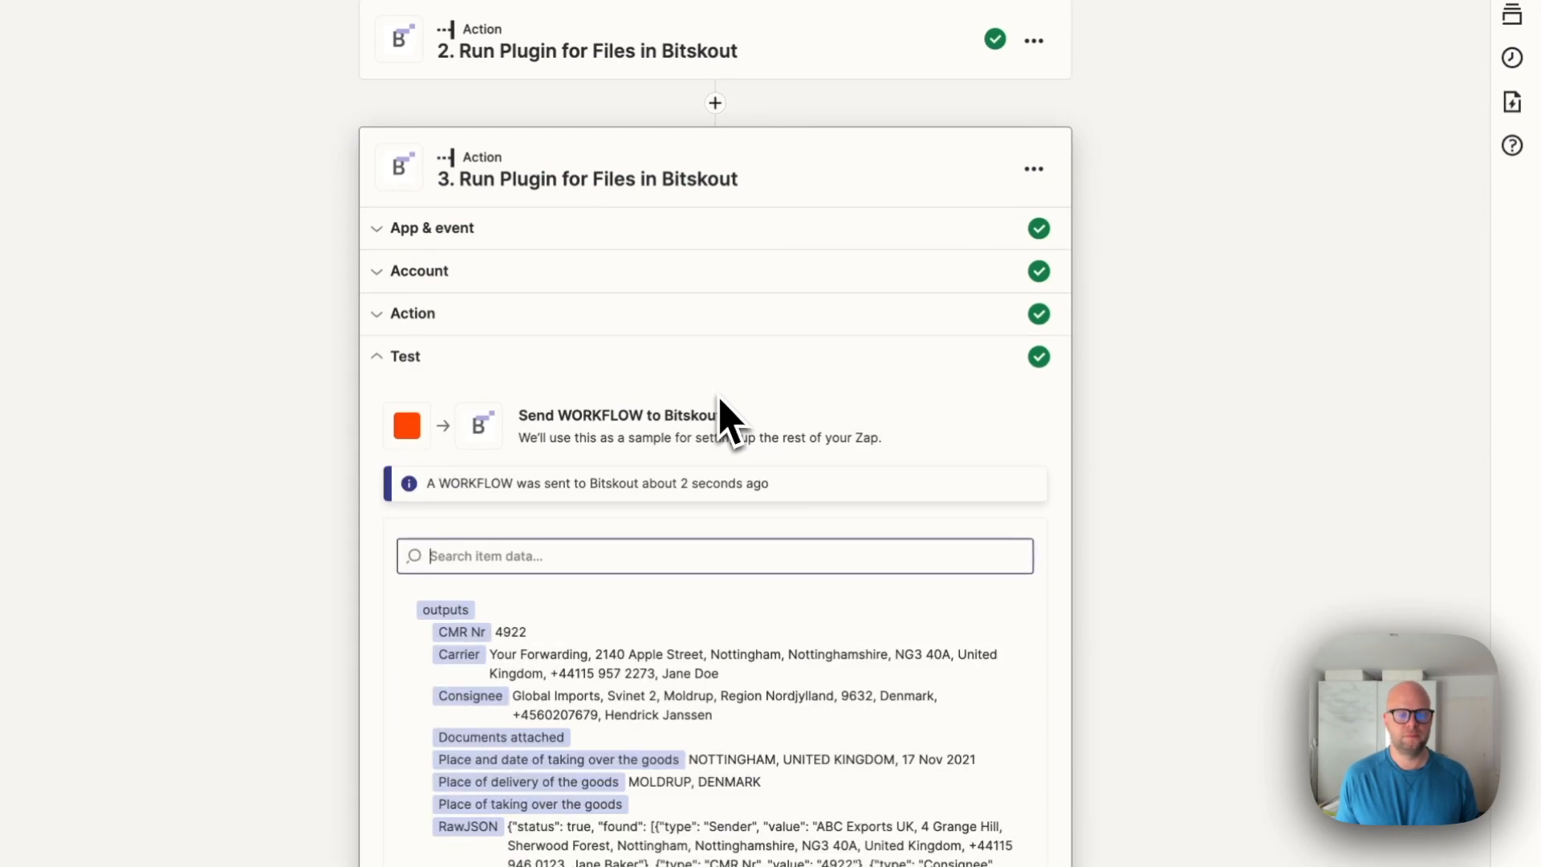
scroll(726, 421, "down", 5)
scroll(722, 401, "down", 1)
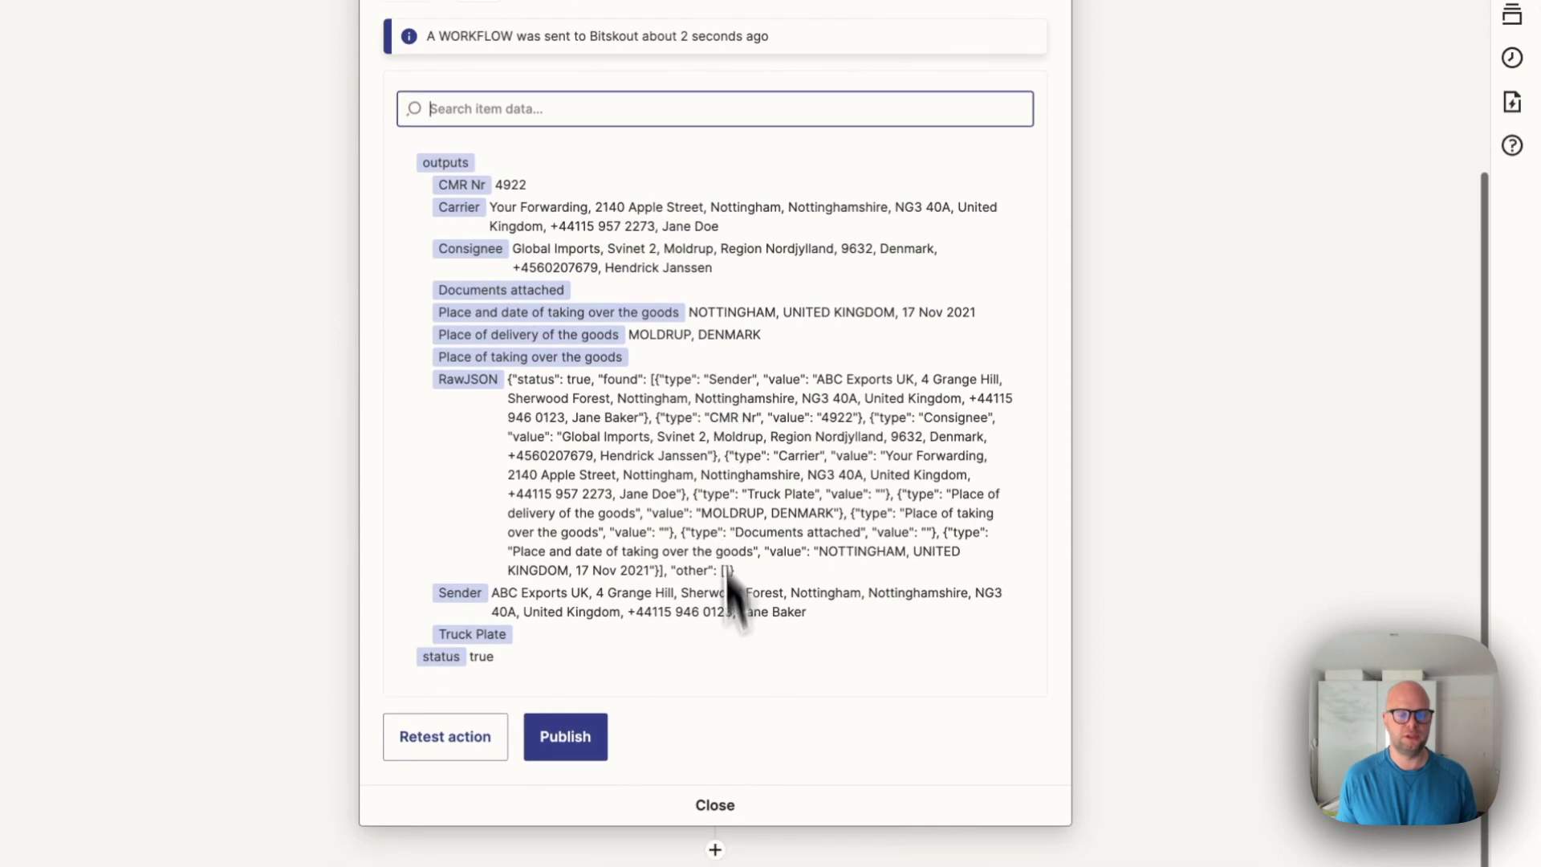
Add a fourth action using Google Sheets with the Create Spreadsheet Row event, keeping the existing account.
left_click(736, 766)
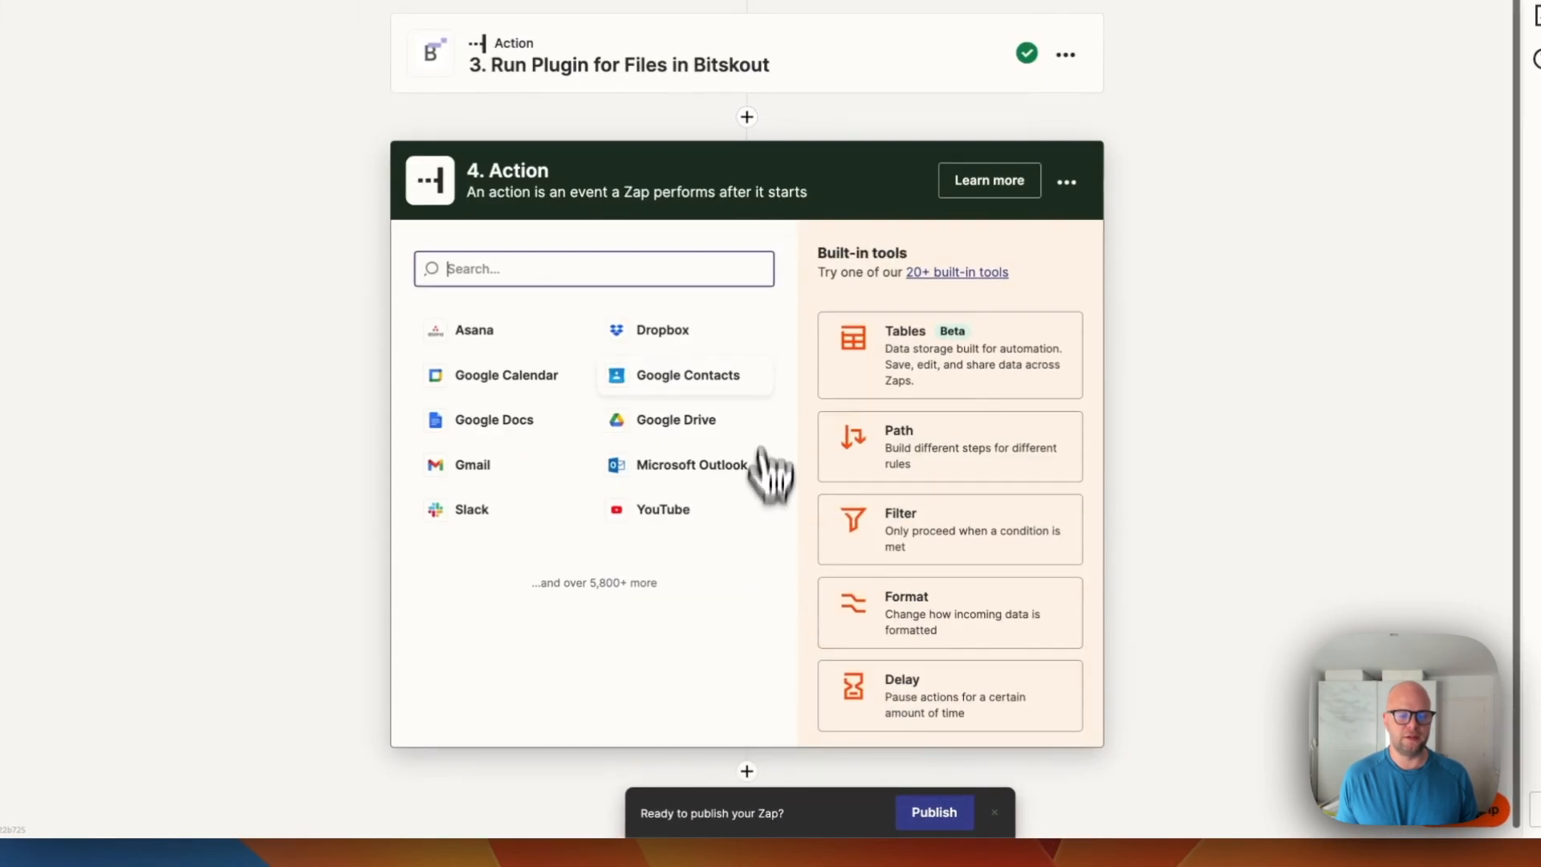
type("Seets")
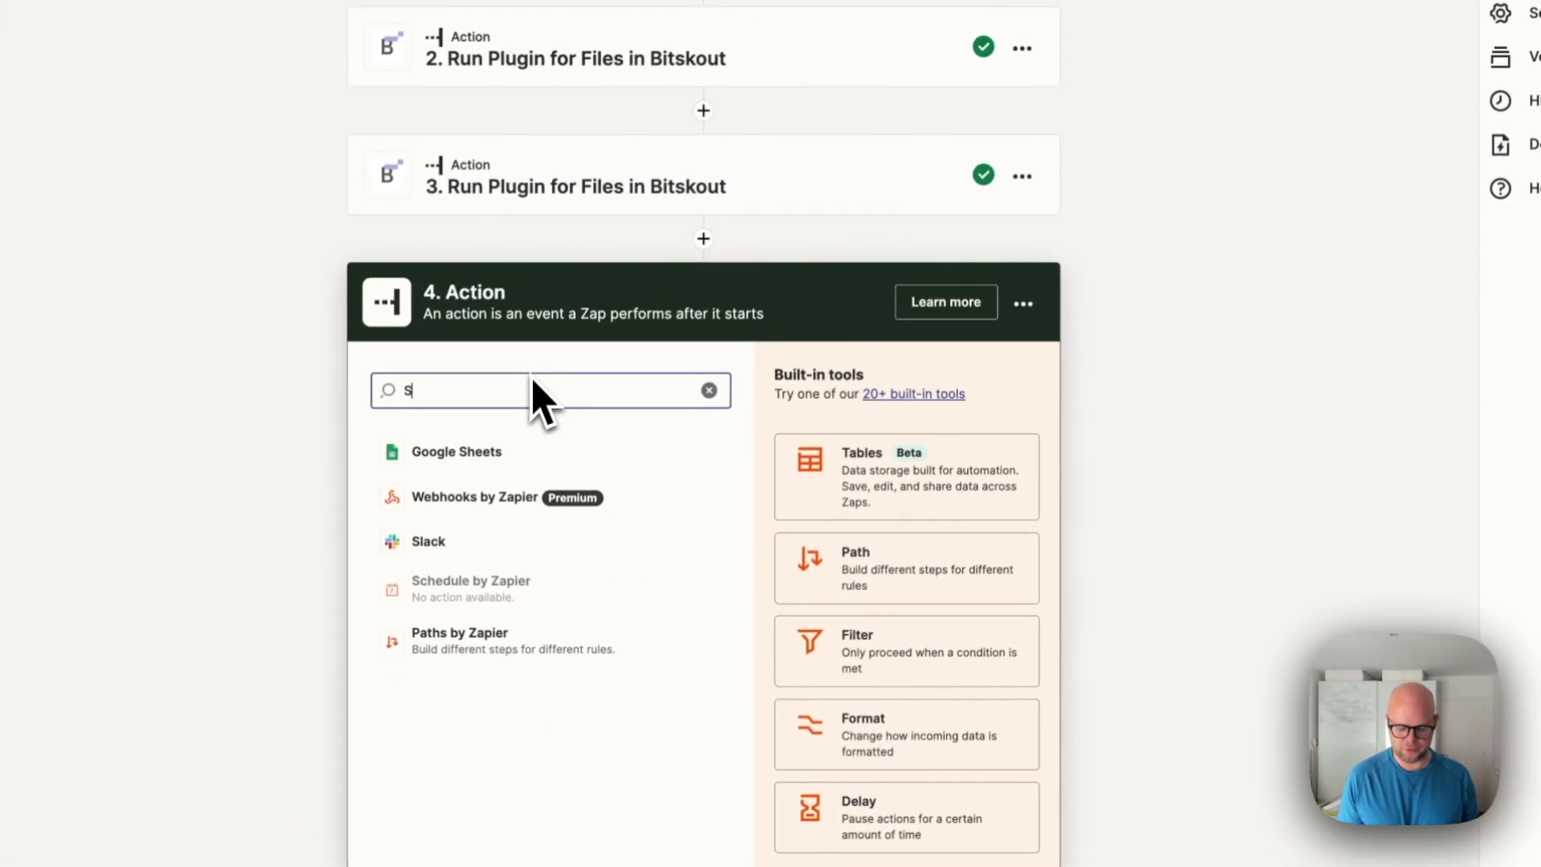
left_click(502, 464)
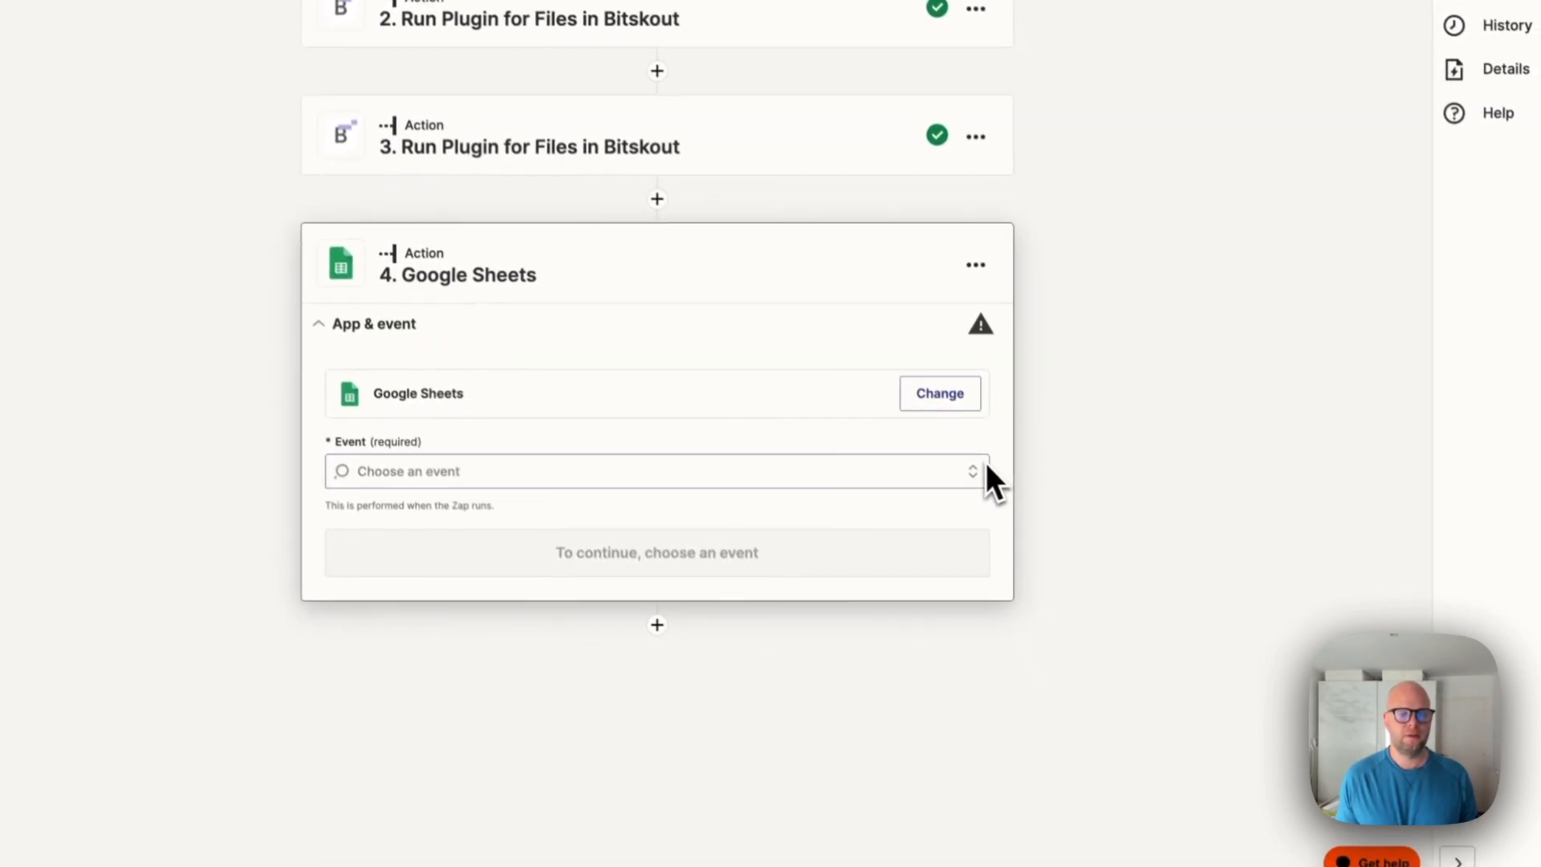
left_click(1018, 553)
scroll(803, 602, "down", 3)
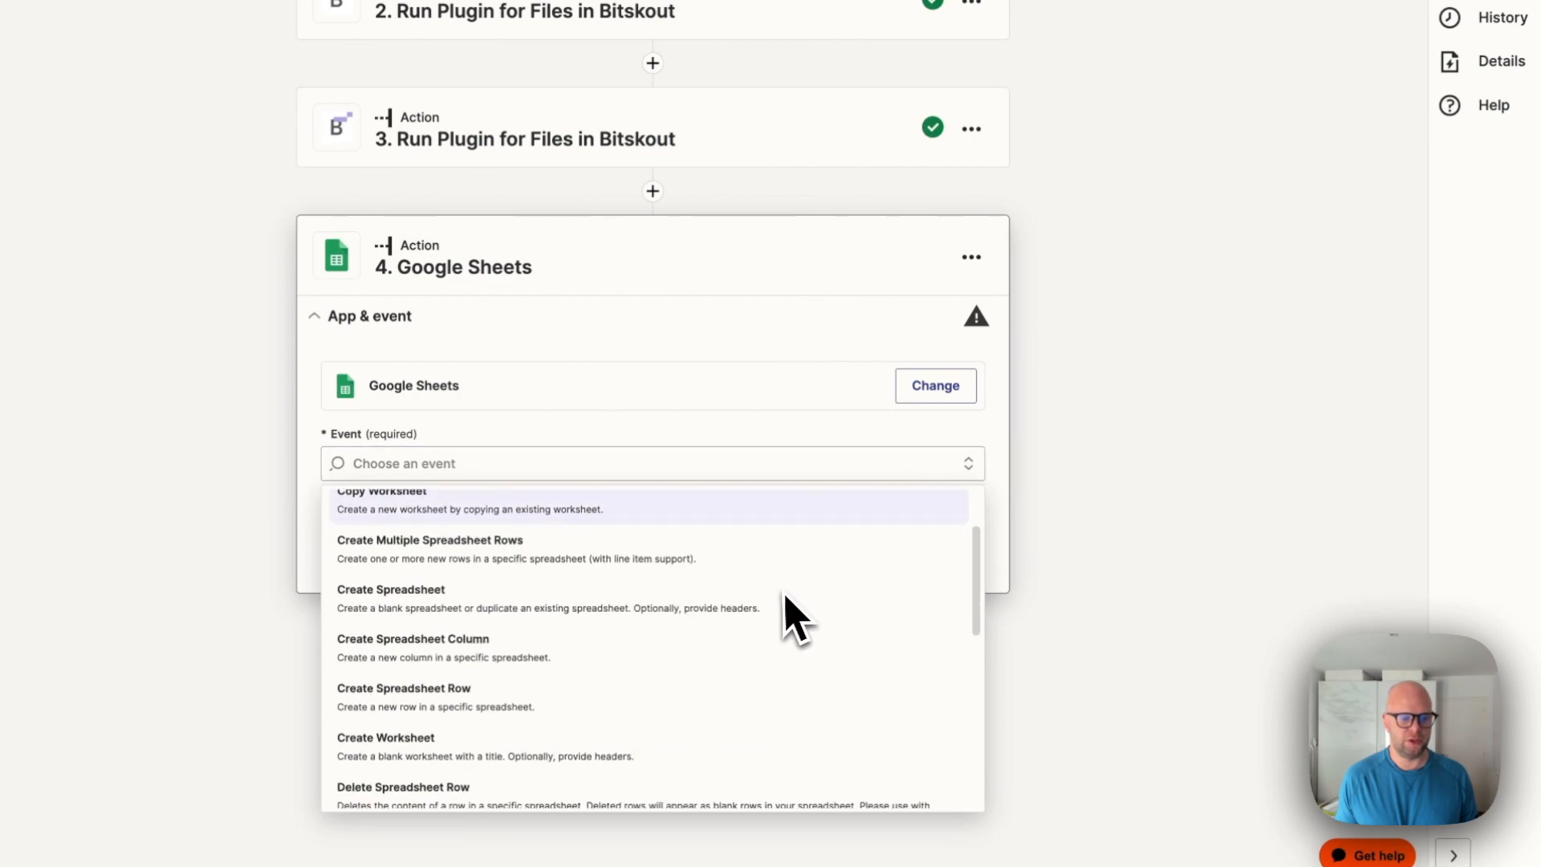
left_click(772, 684)
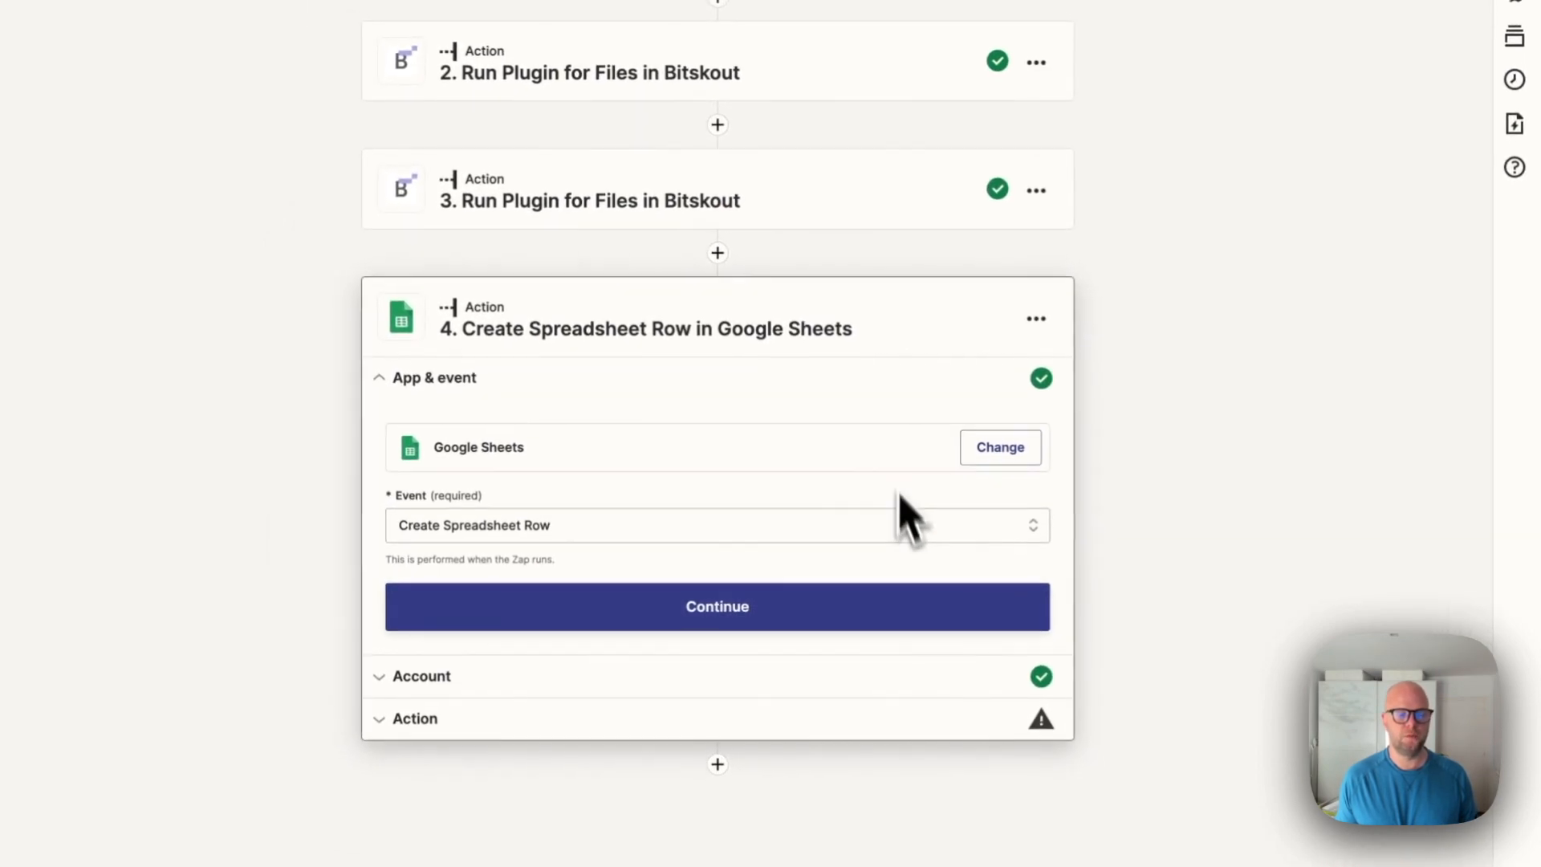
left_click(866, 594)
left_click(473, 632)
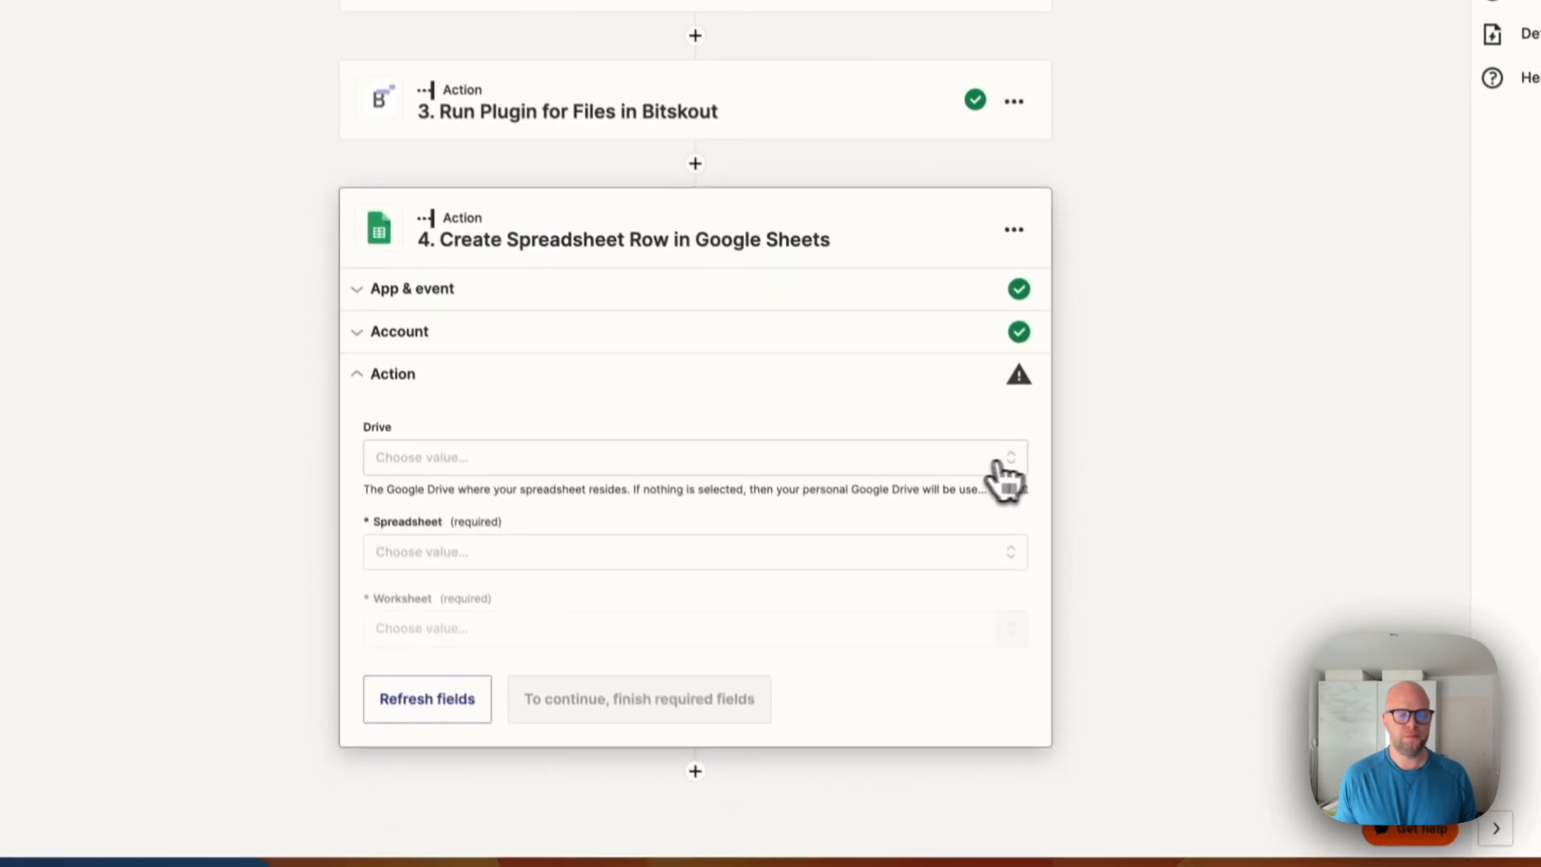
Choose My Google Drive, the BitskoutTesting spreadsheet and the worksheet Sheet1 as the destination of the new row.
left_click(989, 554)
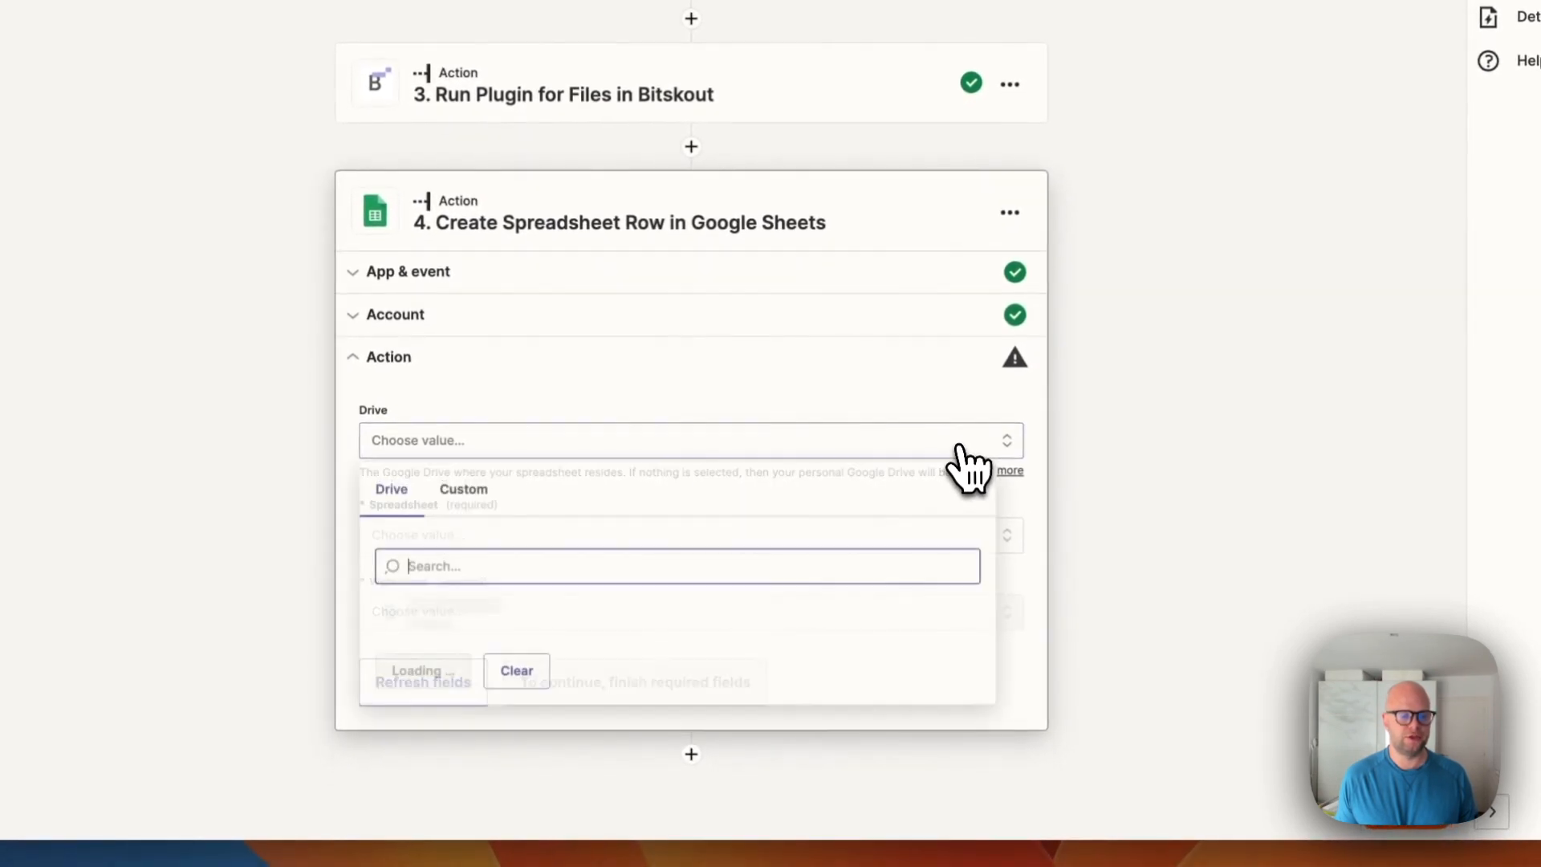
left_click(859, 618)
left_click(849, 533)
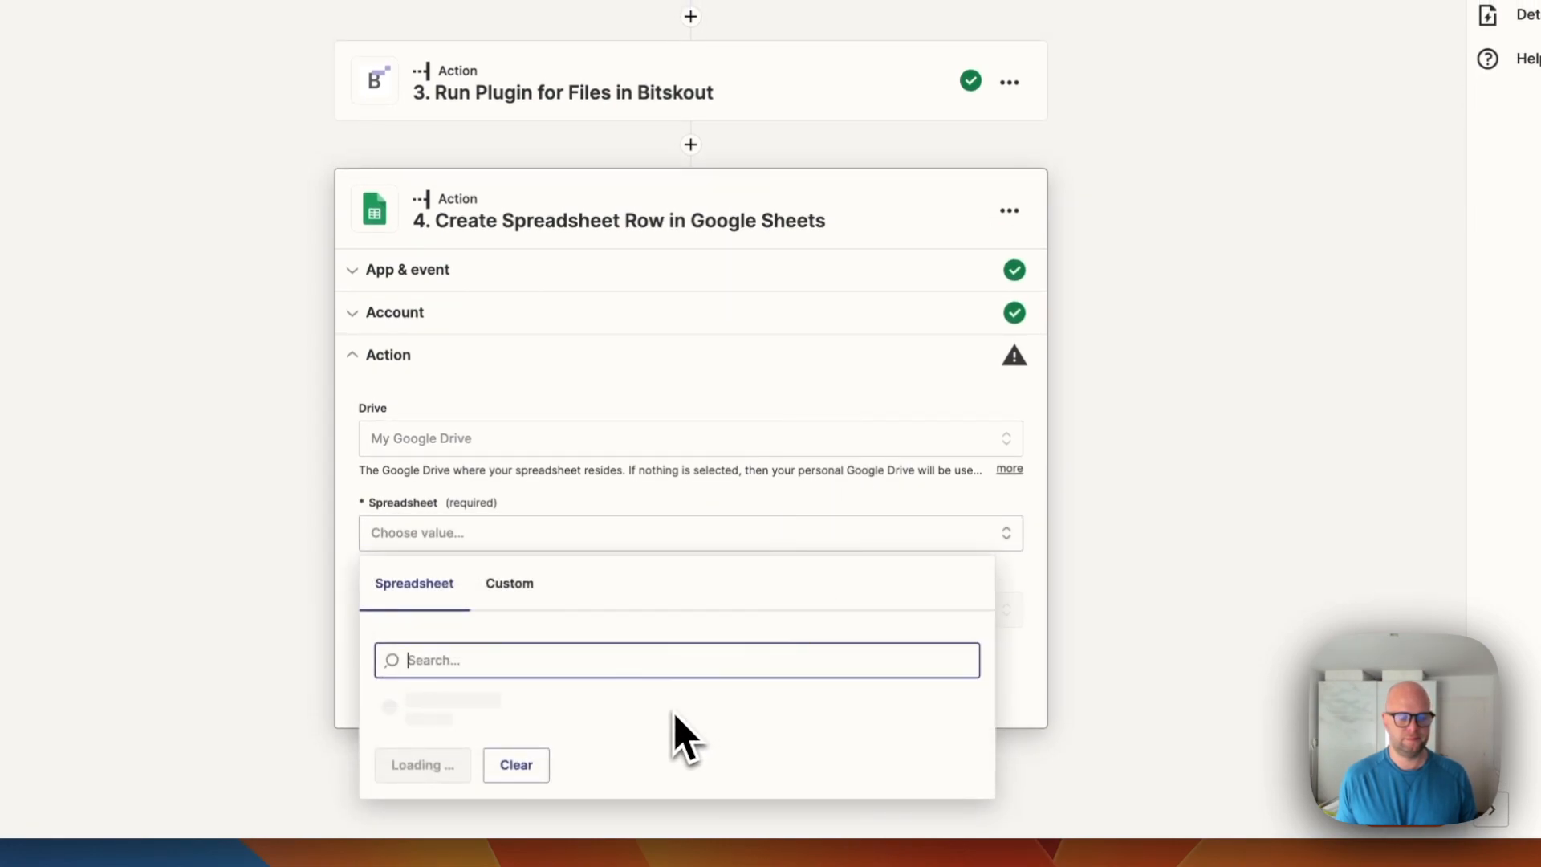
left_click(672, 719)
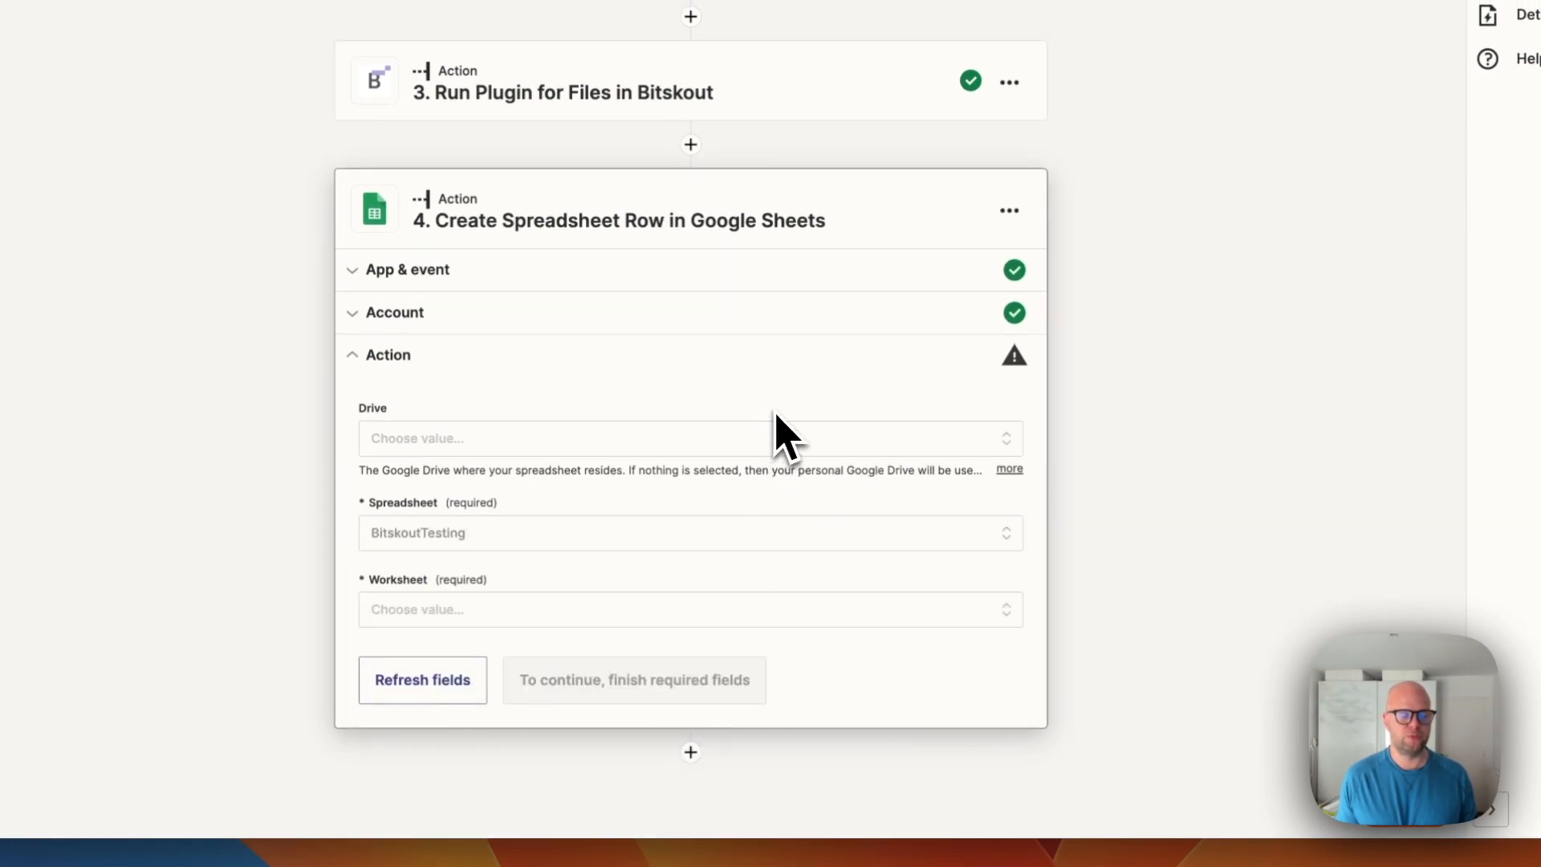
left_click(950, 618)
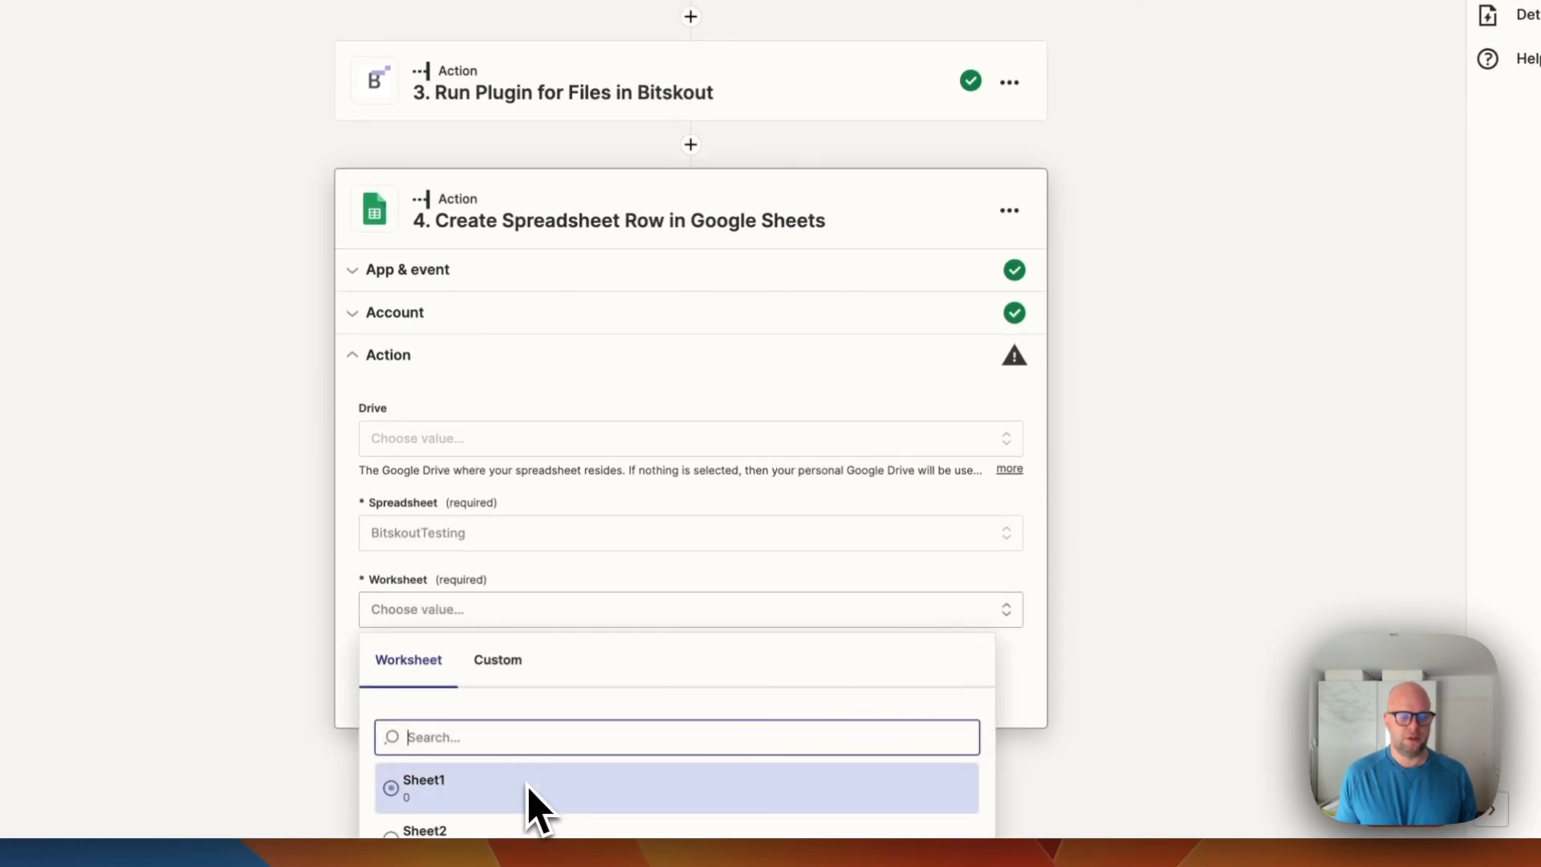
left_click(518, 790)
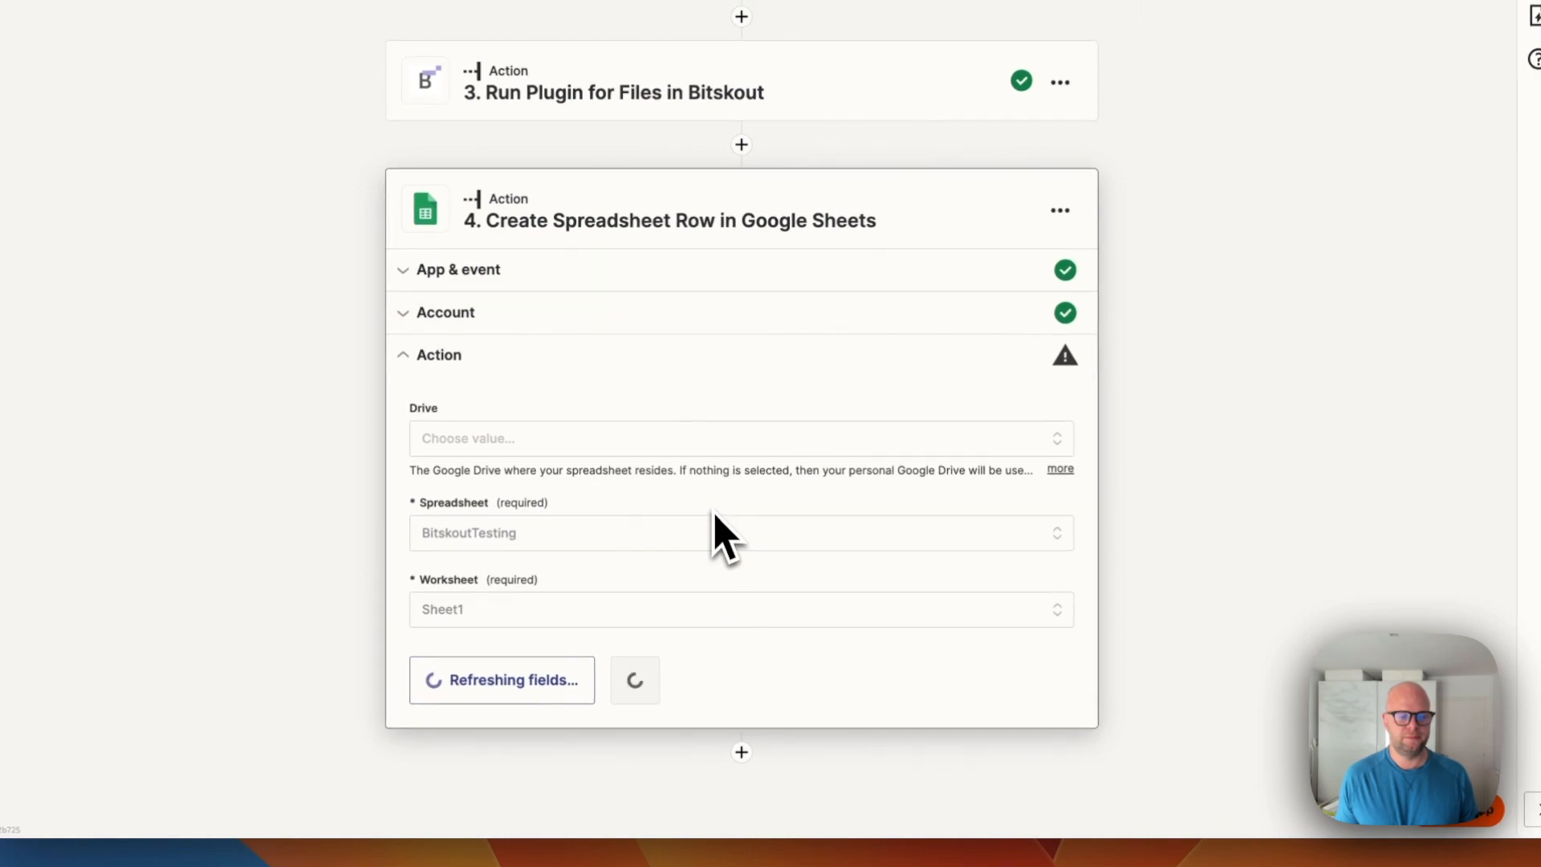
scroll(714, 534, "down", 5)
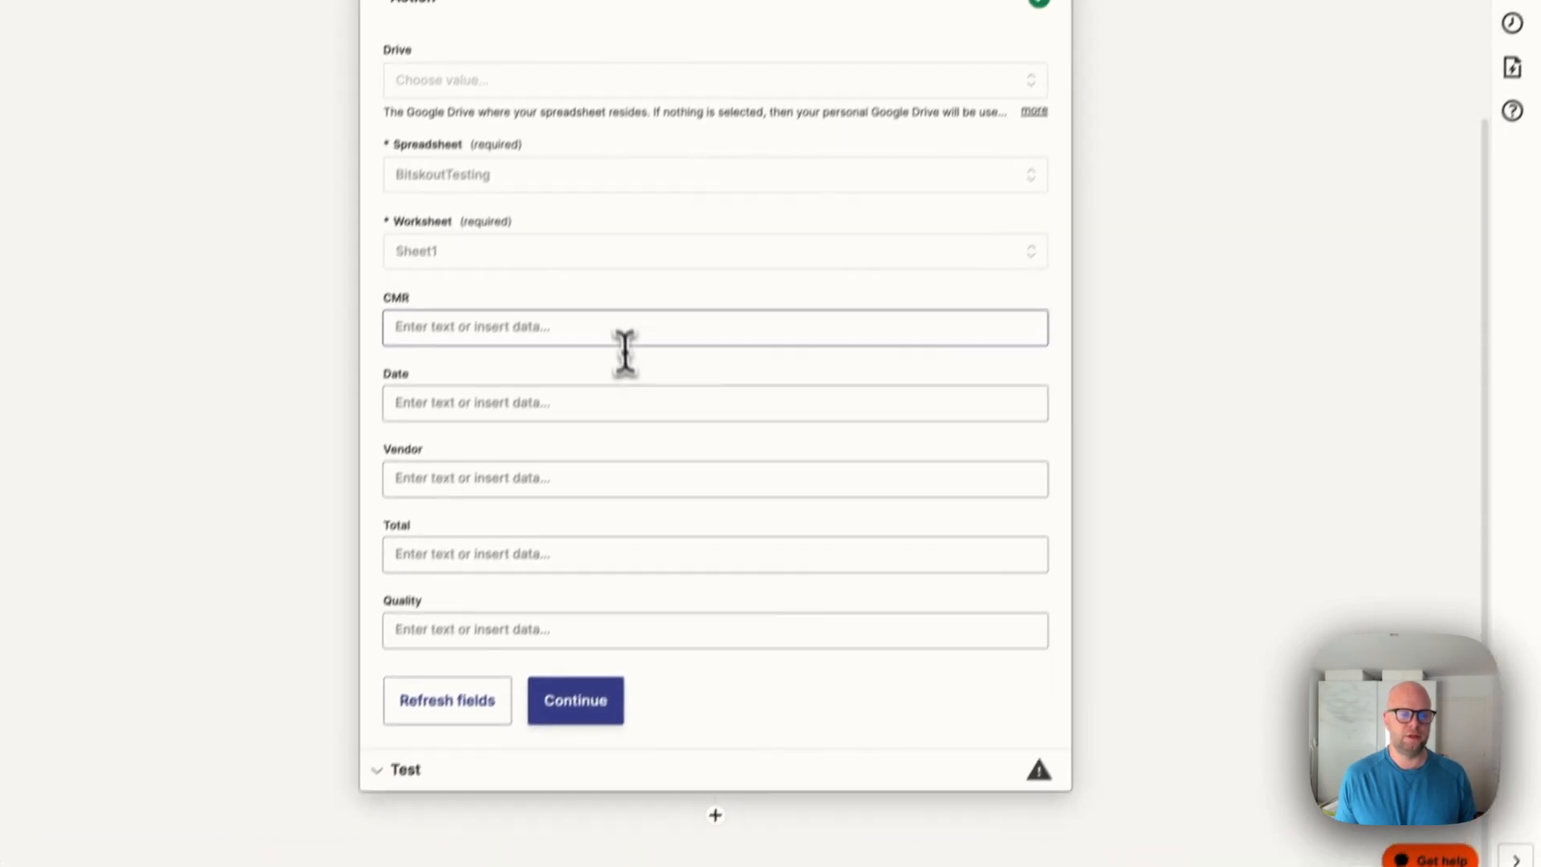
Map the CMR column to the CMR Nr output of the third action and leave Date empty.
left_click(658, 277)
left_click(546, 592)
left_click(516, 670)
left_click(722, 351)
left_click(761, 669)
left_click(1026, 555)
Map the Vendor column to the Consignee output and the Total column to the Sender output of the third action.
left_click(722, 413)
left_click(571, 612)
left_click(568, 768)
left_click(562, 708)
left_click(690, 502)
left_click(572, 732)
scroll(572, 738, "down", 3)
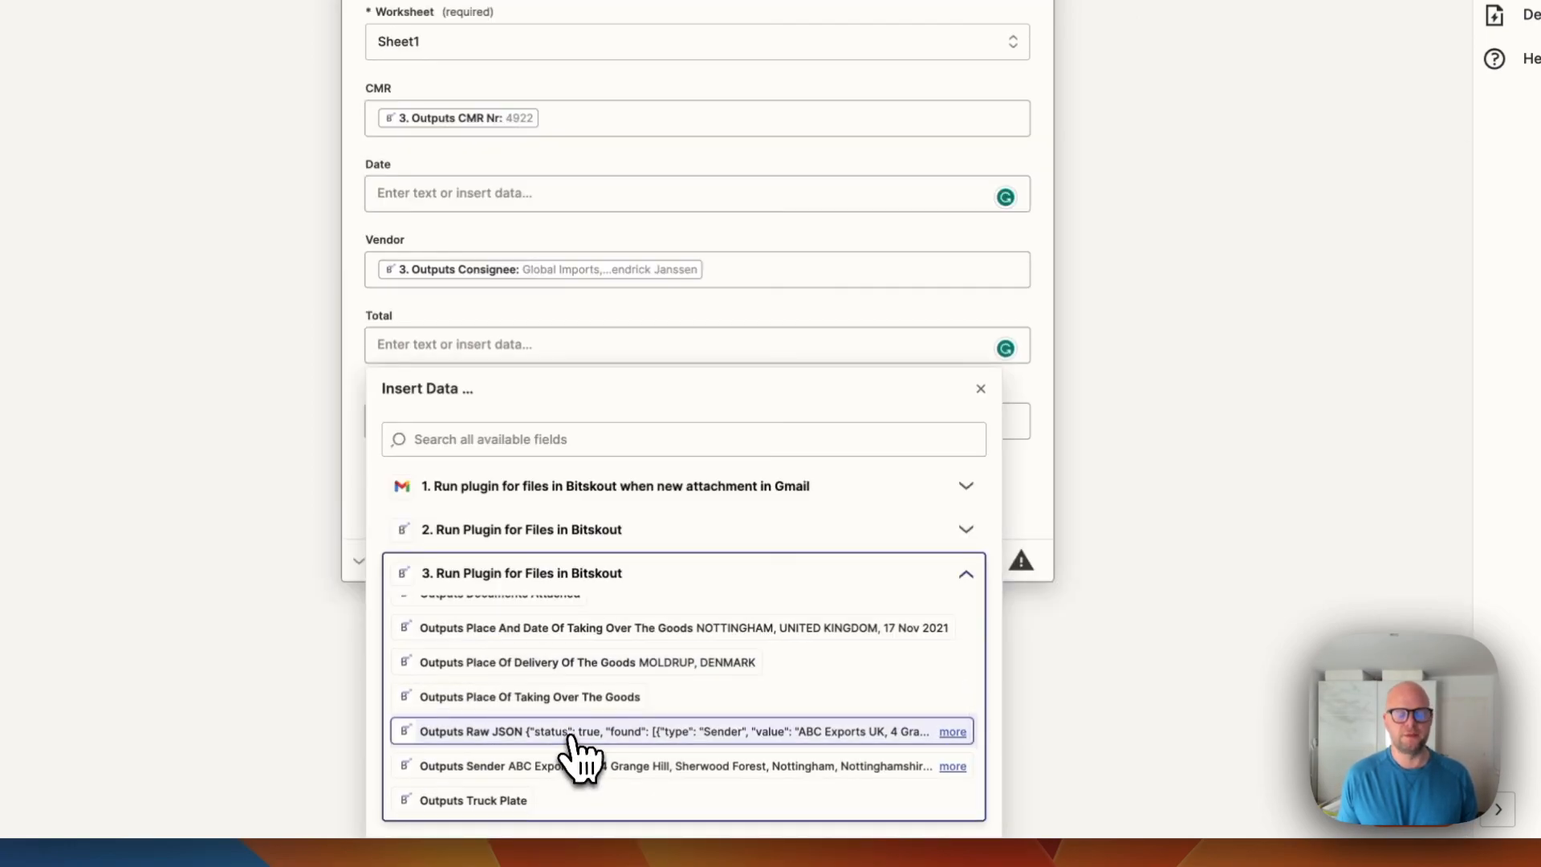
left_click(567, 768)
left_click(1046, 318)
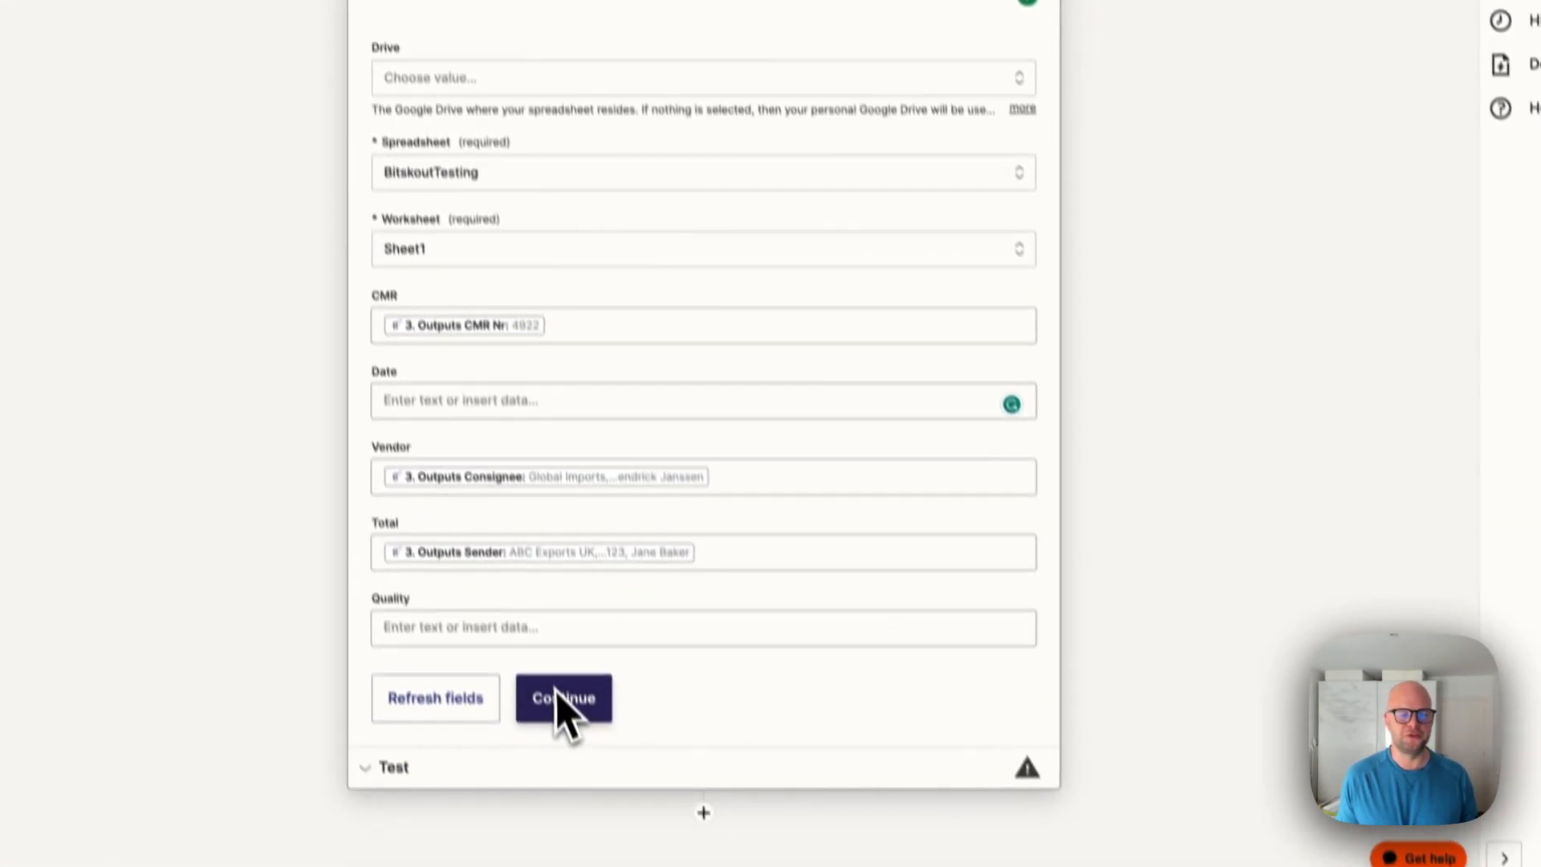
Map the Quality column to the General Score output of the second action.
left_click(500, 647)
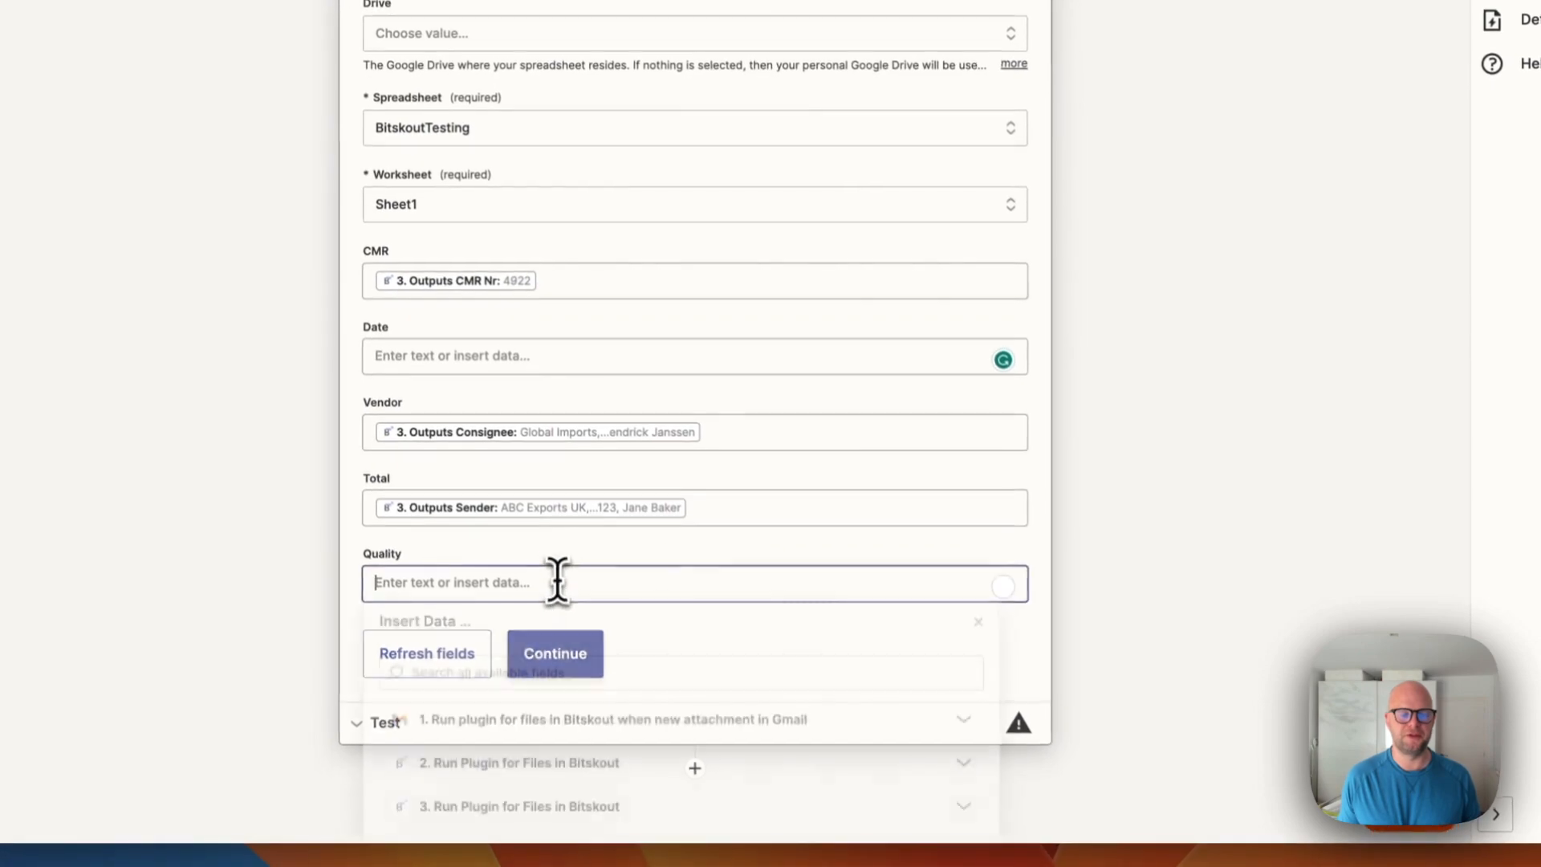
left_click(705, 763)
scroll(714, 766, "down", 3)
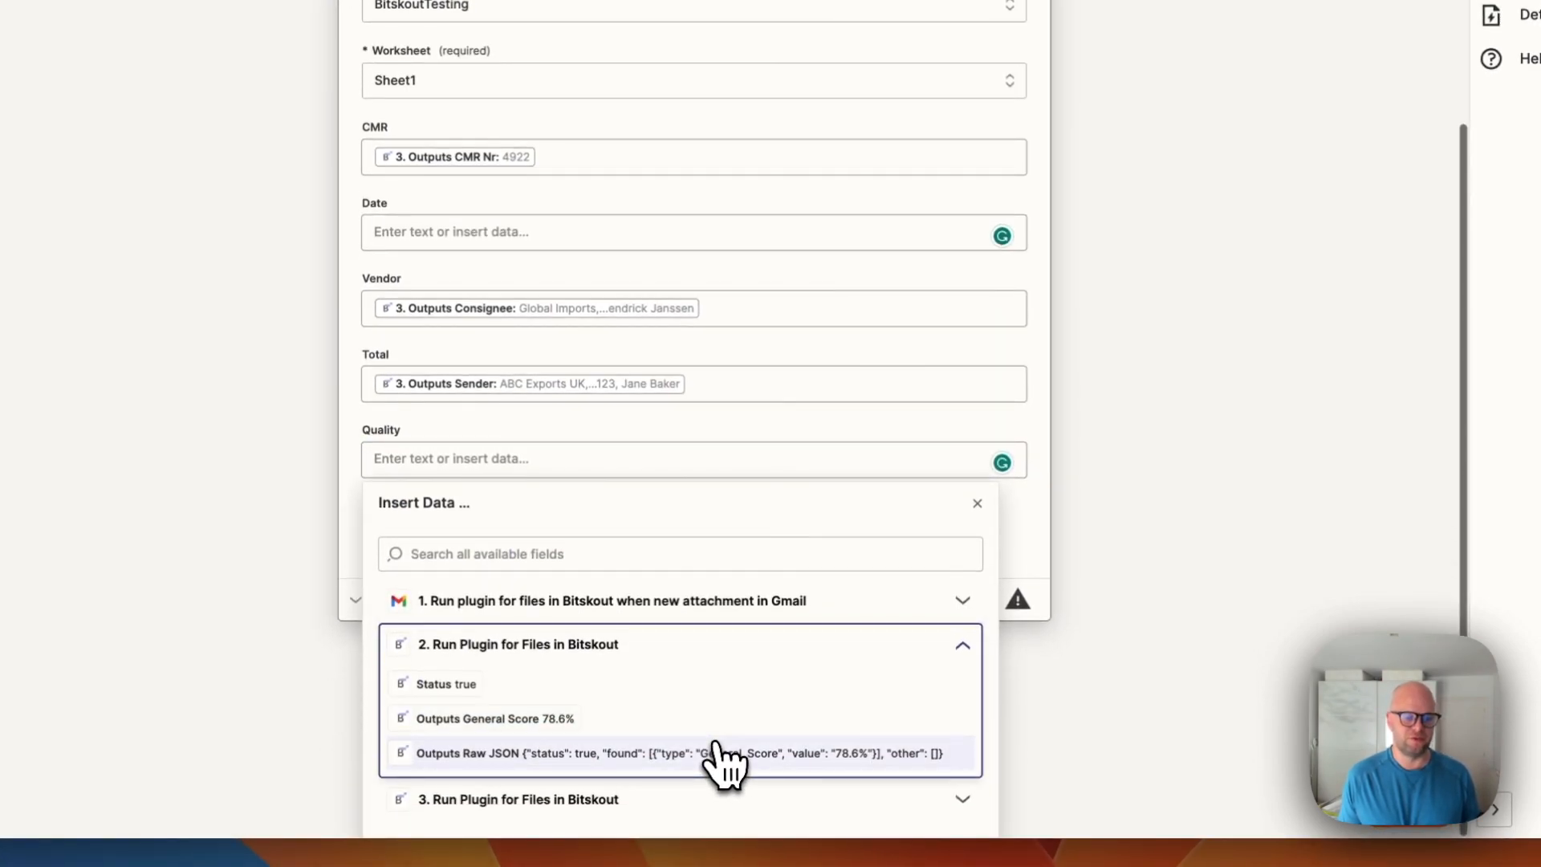
left_click(976, 506)
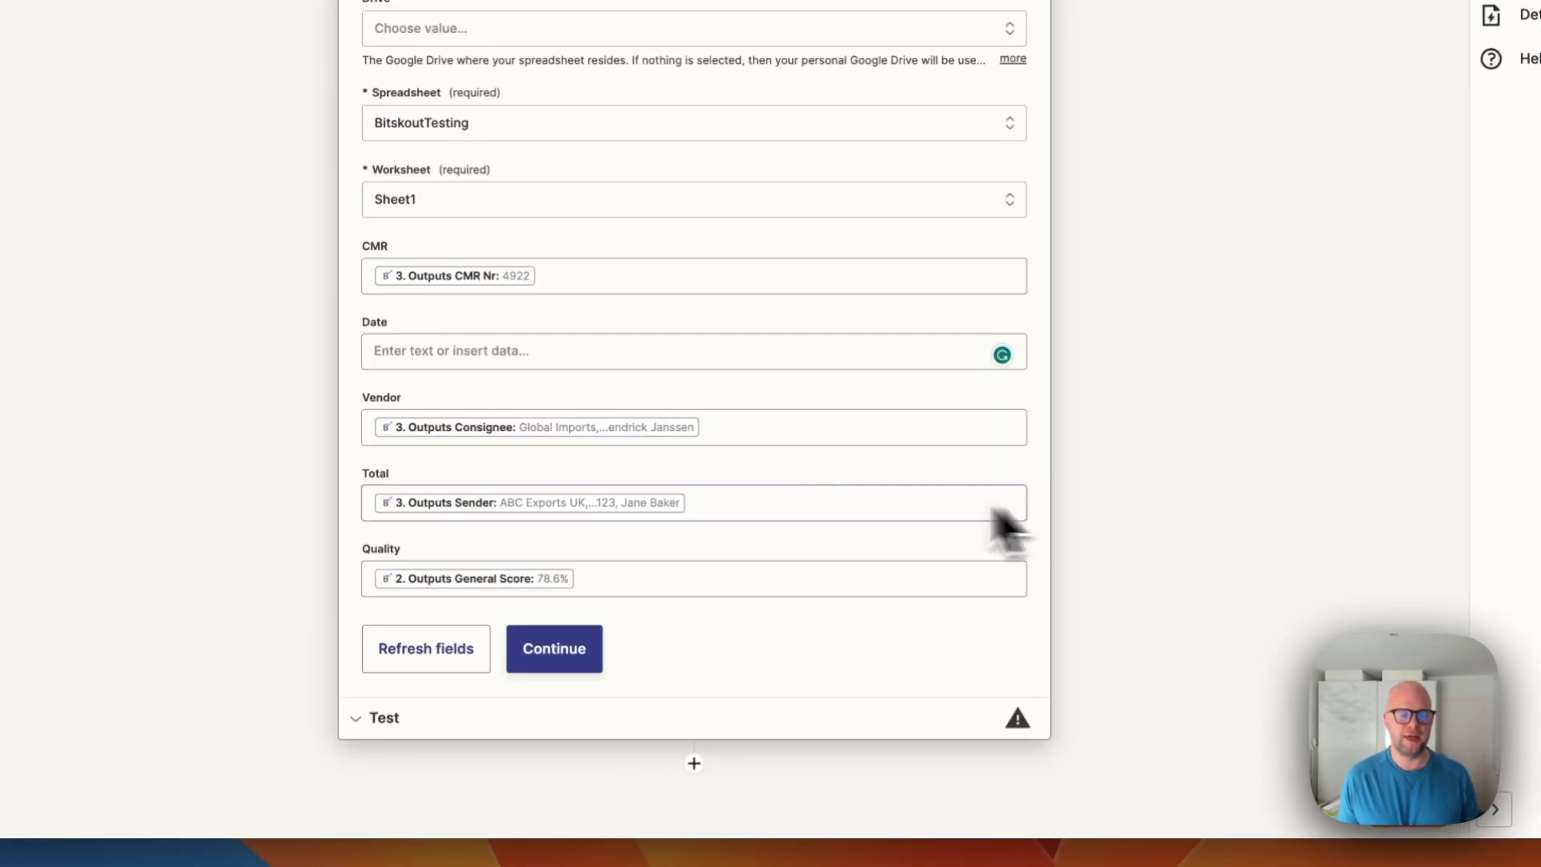
Confirm the column mapping and test the Create Spreadsheet Row action.
left_click(578, 678)
scroll(561, 688, "down", 3)
left_click(557, 688)
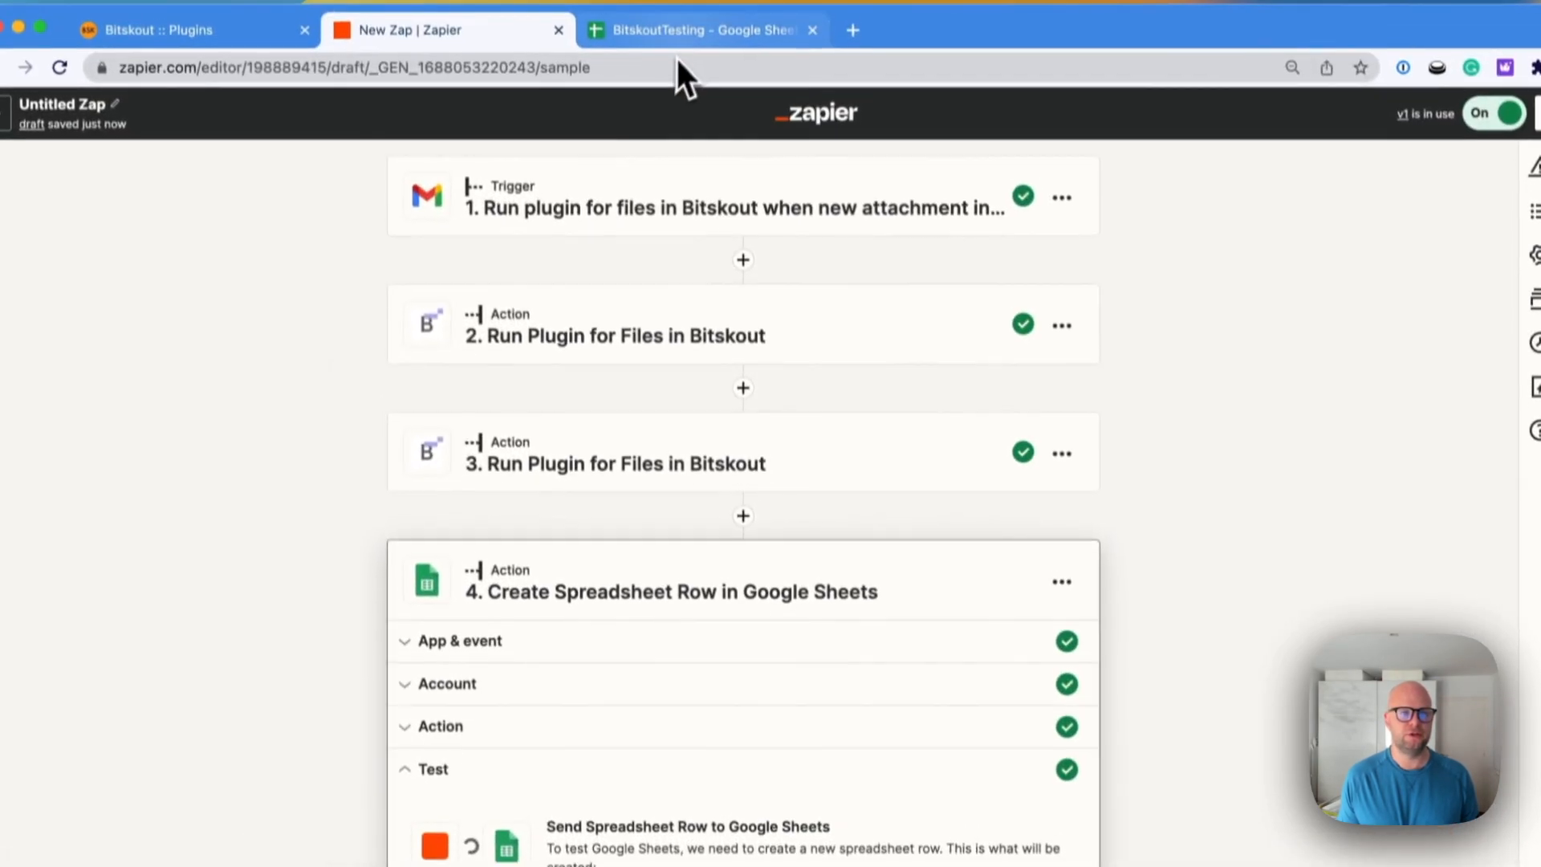
Check the new row in the BitskoutTesting sheet in Google Sheets, and switch to the Bitskout web app.
left_click(682, 29)
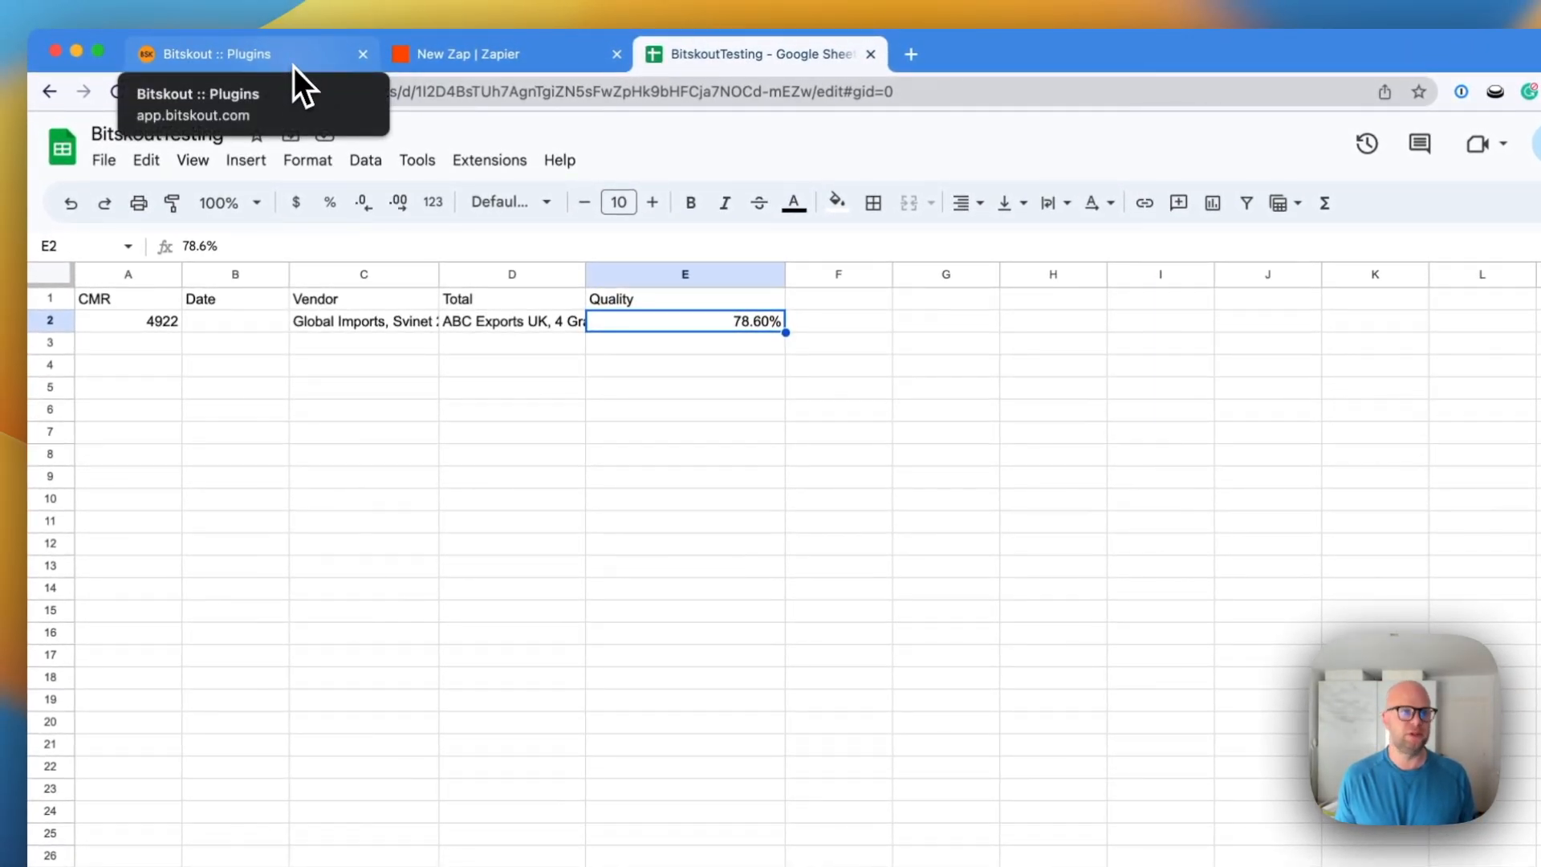
left_click(293, 64)
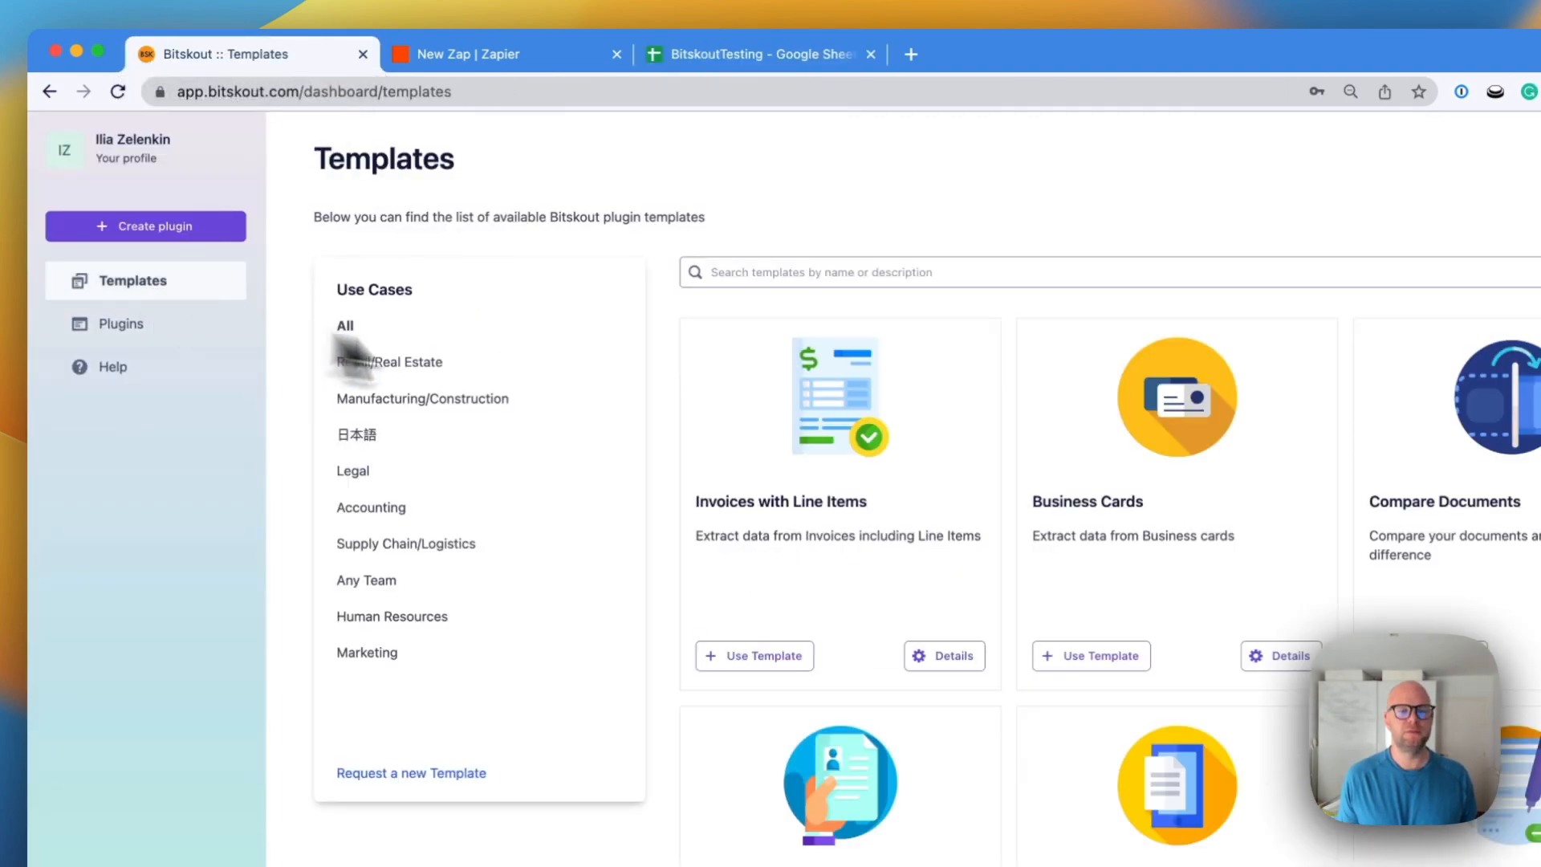